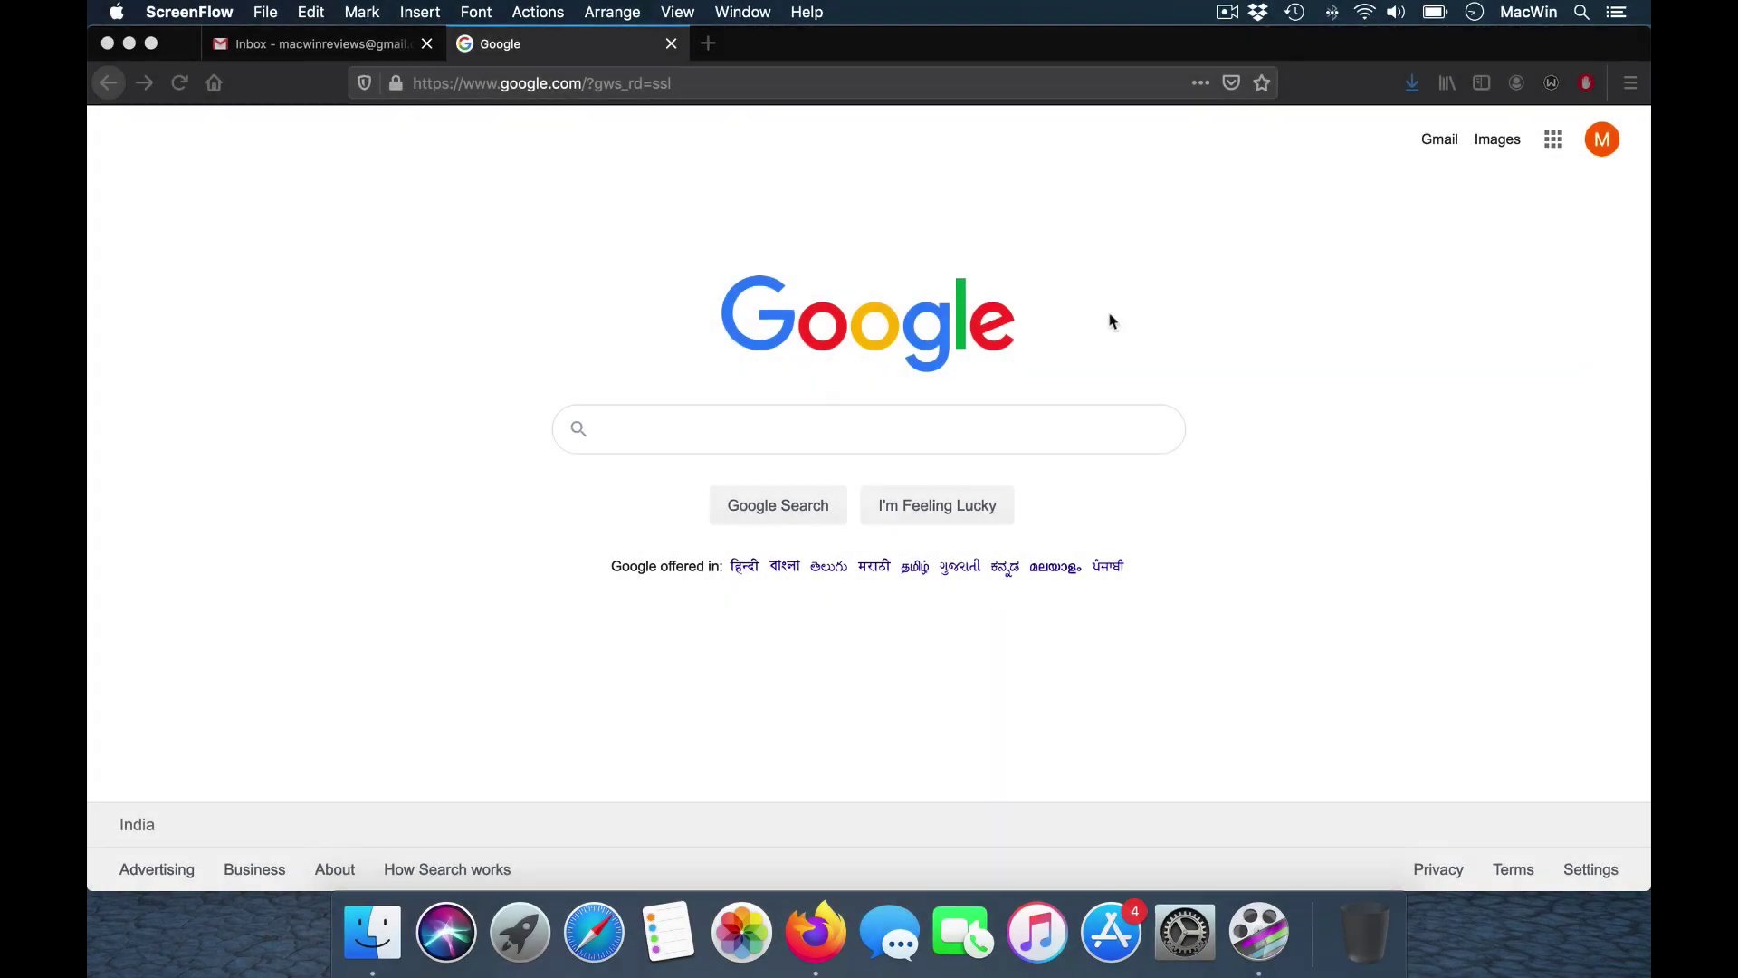
# Search Google for 'tenorshare' and open the official Tenorshare website from the results
pyautogui.click(696, 436)
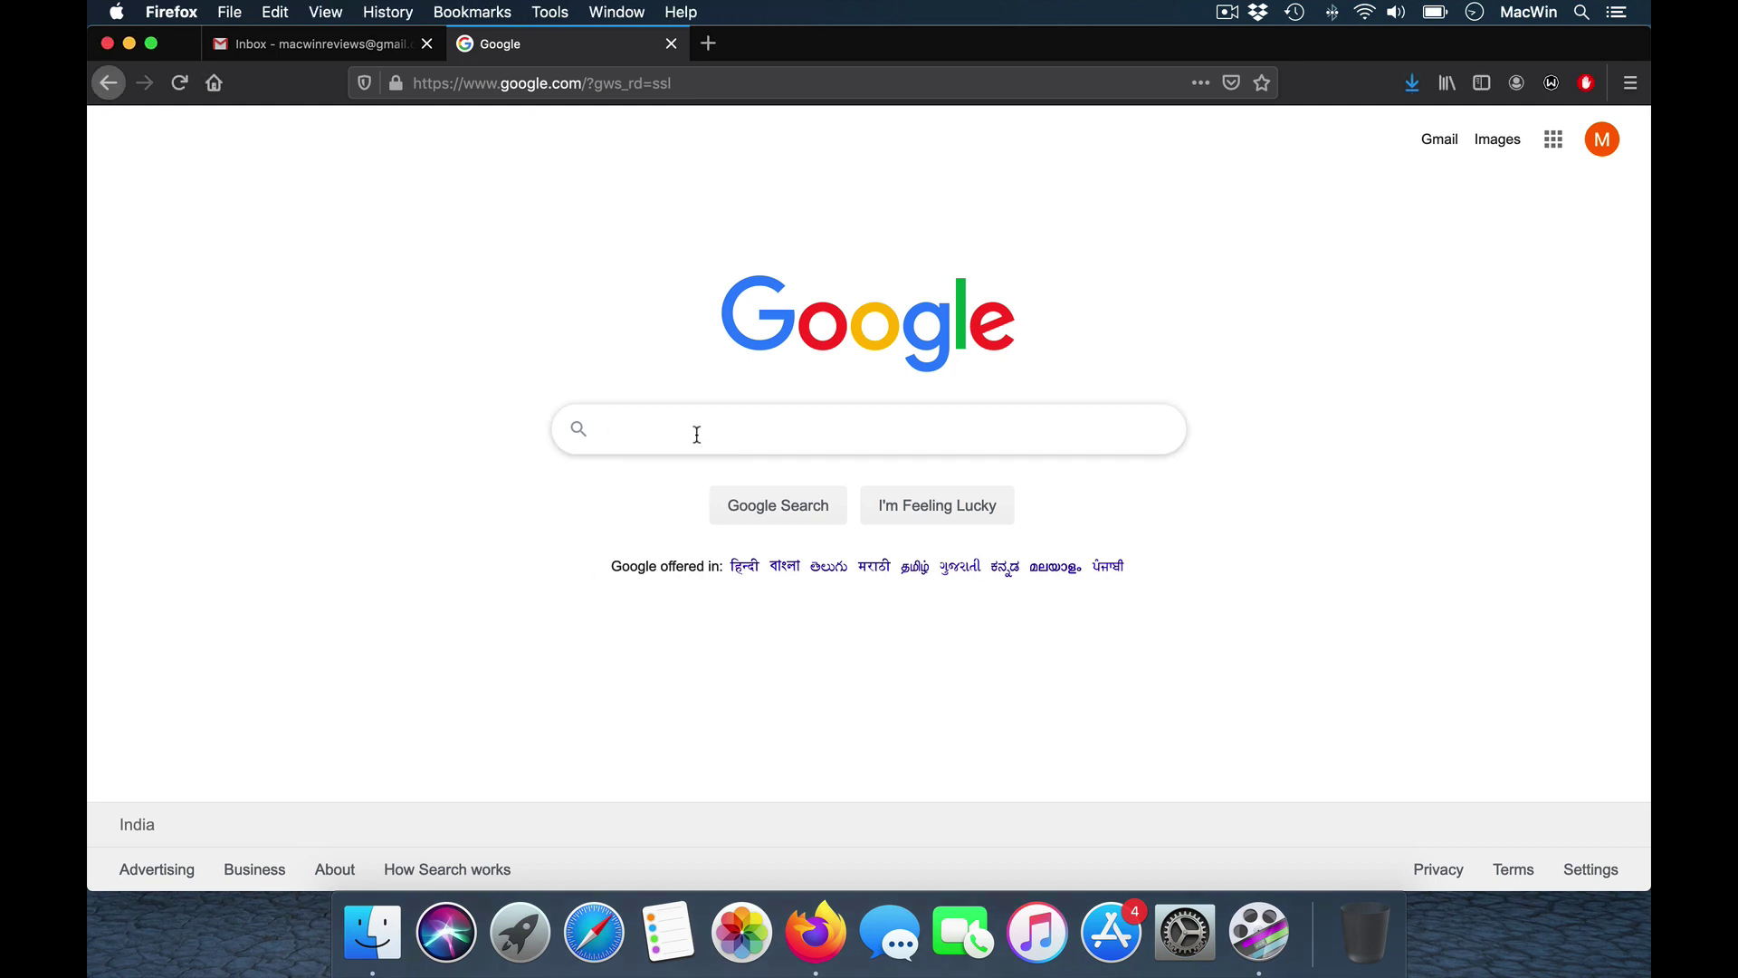
pyautogui.write('teno')
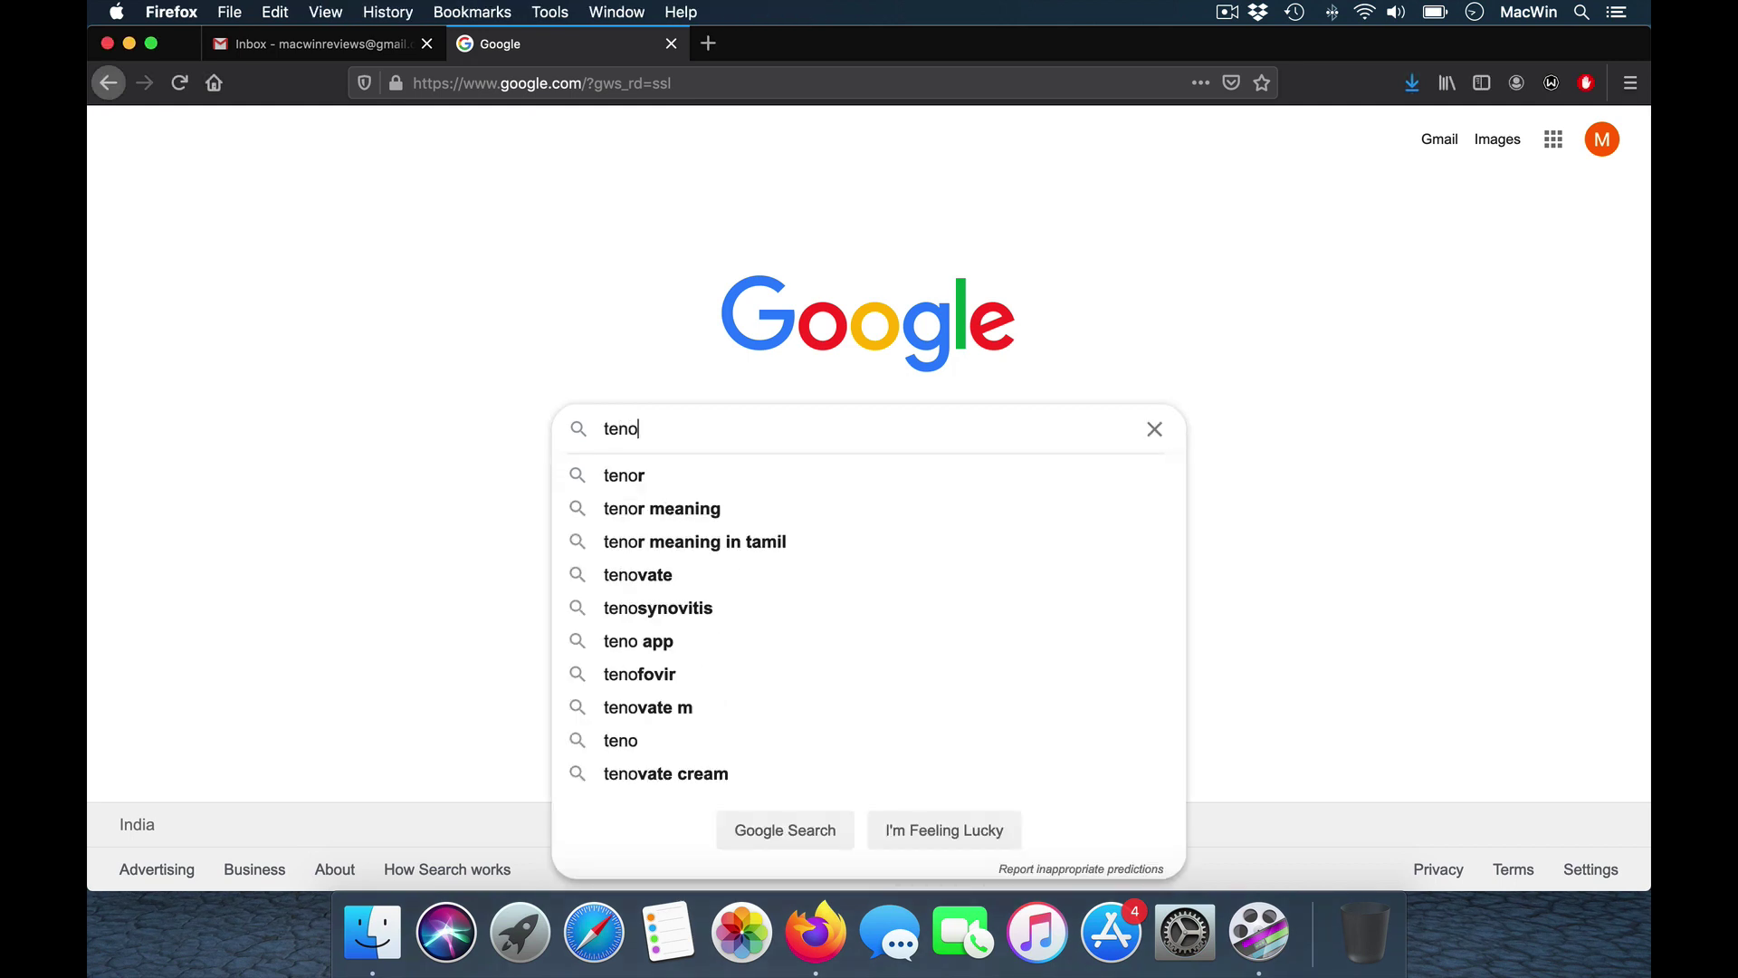
pyautogui.write('rshare')
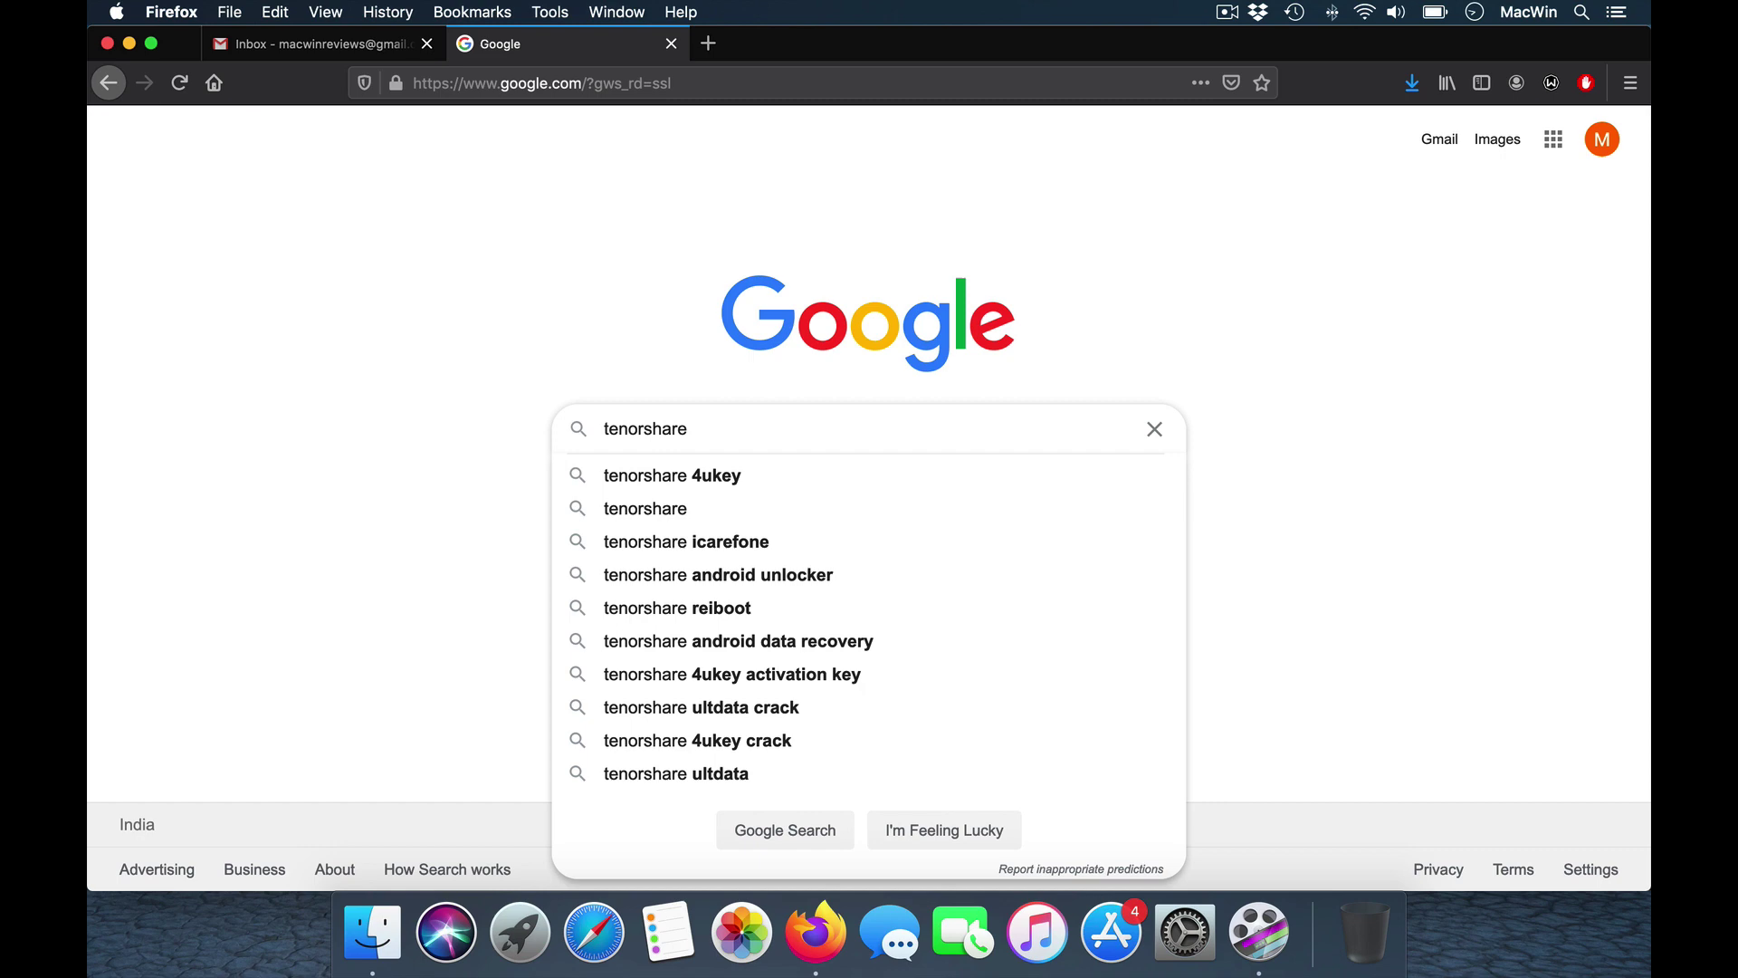
pyautogui.press('Return')
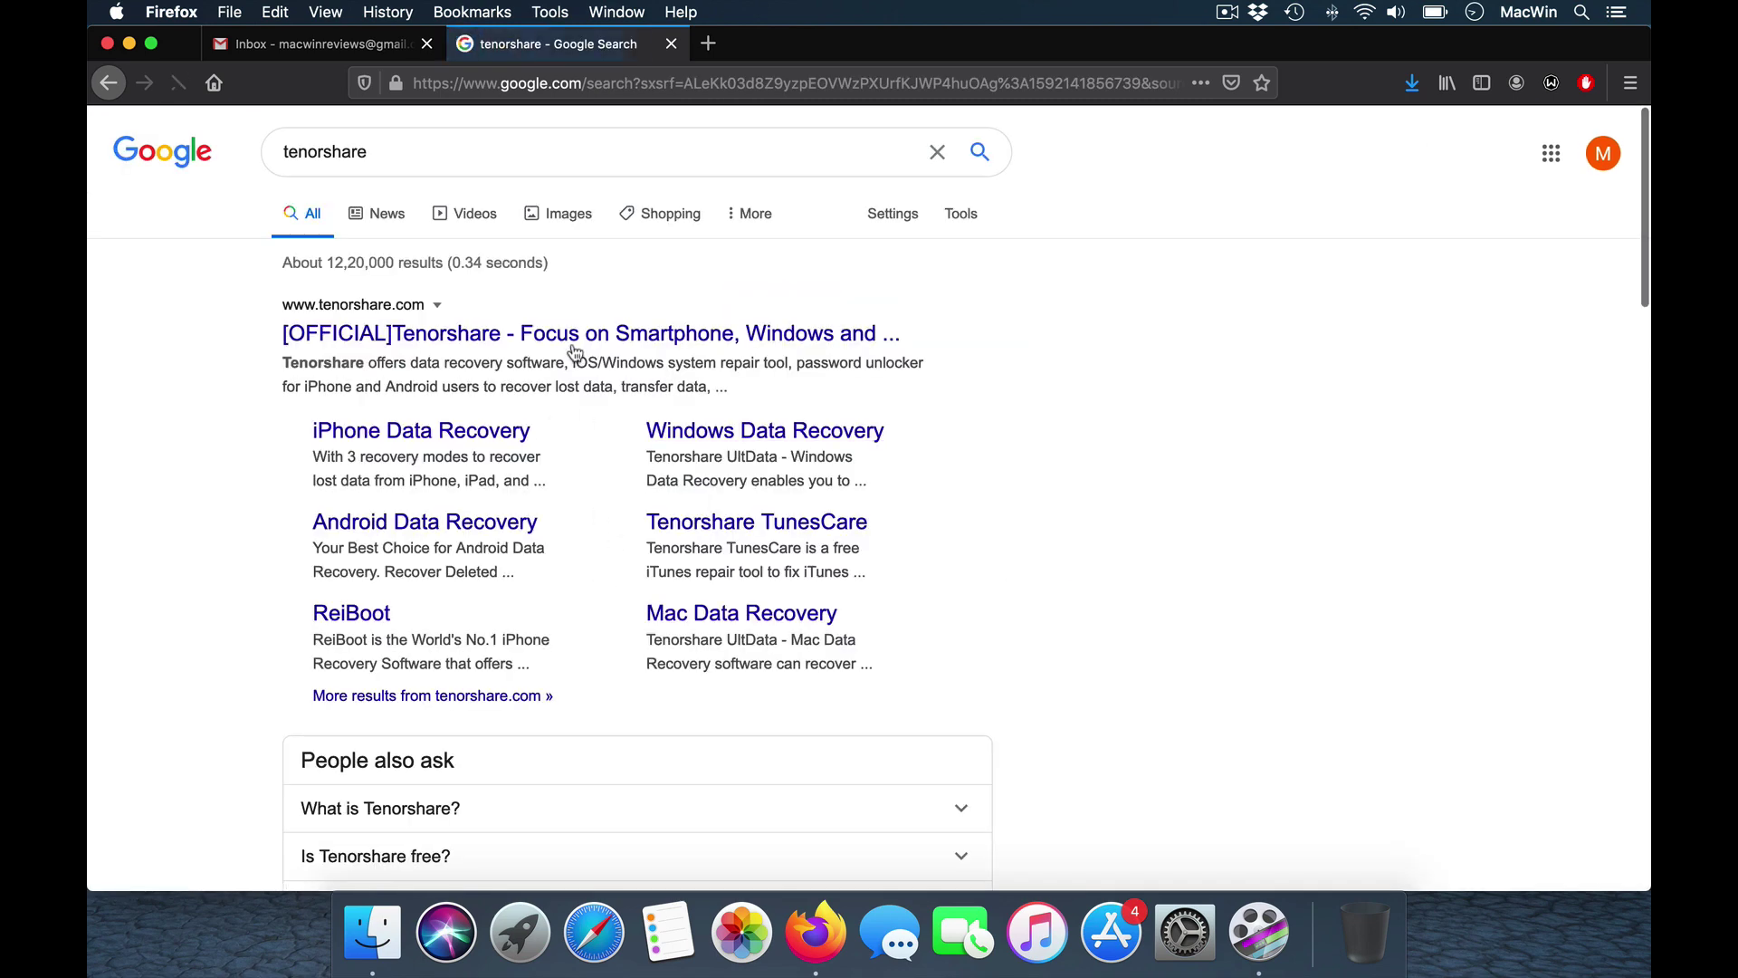
pyautogui.click(574, 338)
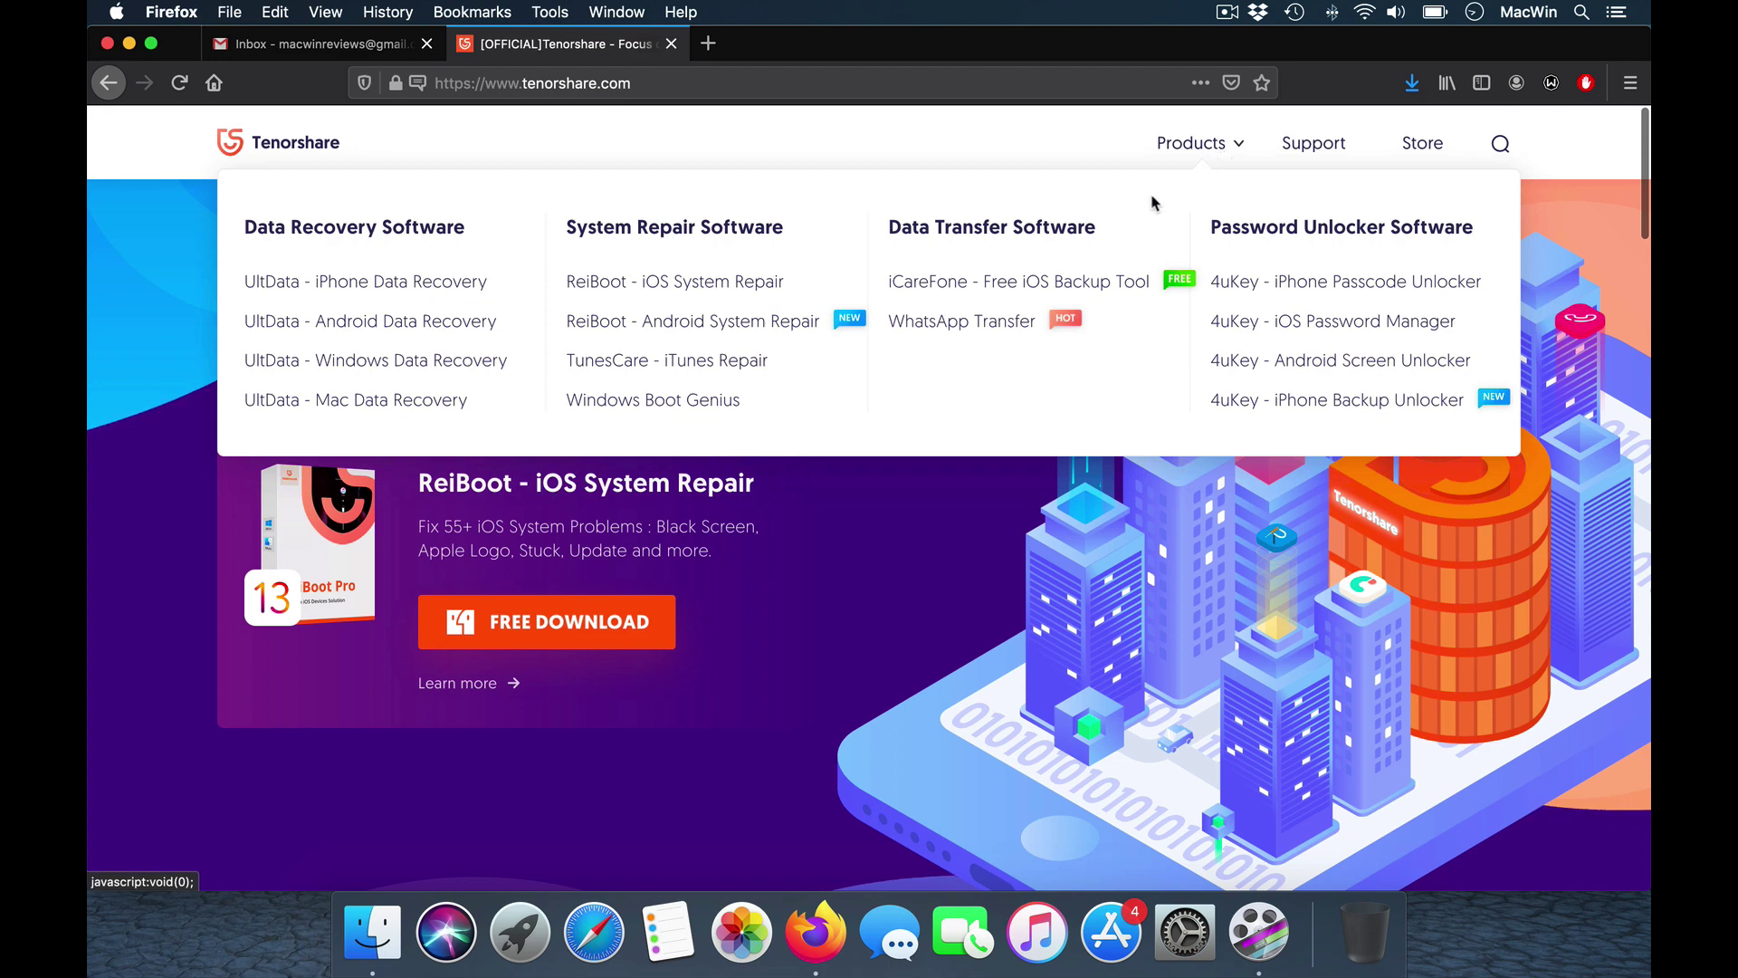
pyautogui.moveTo(1198, 143)
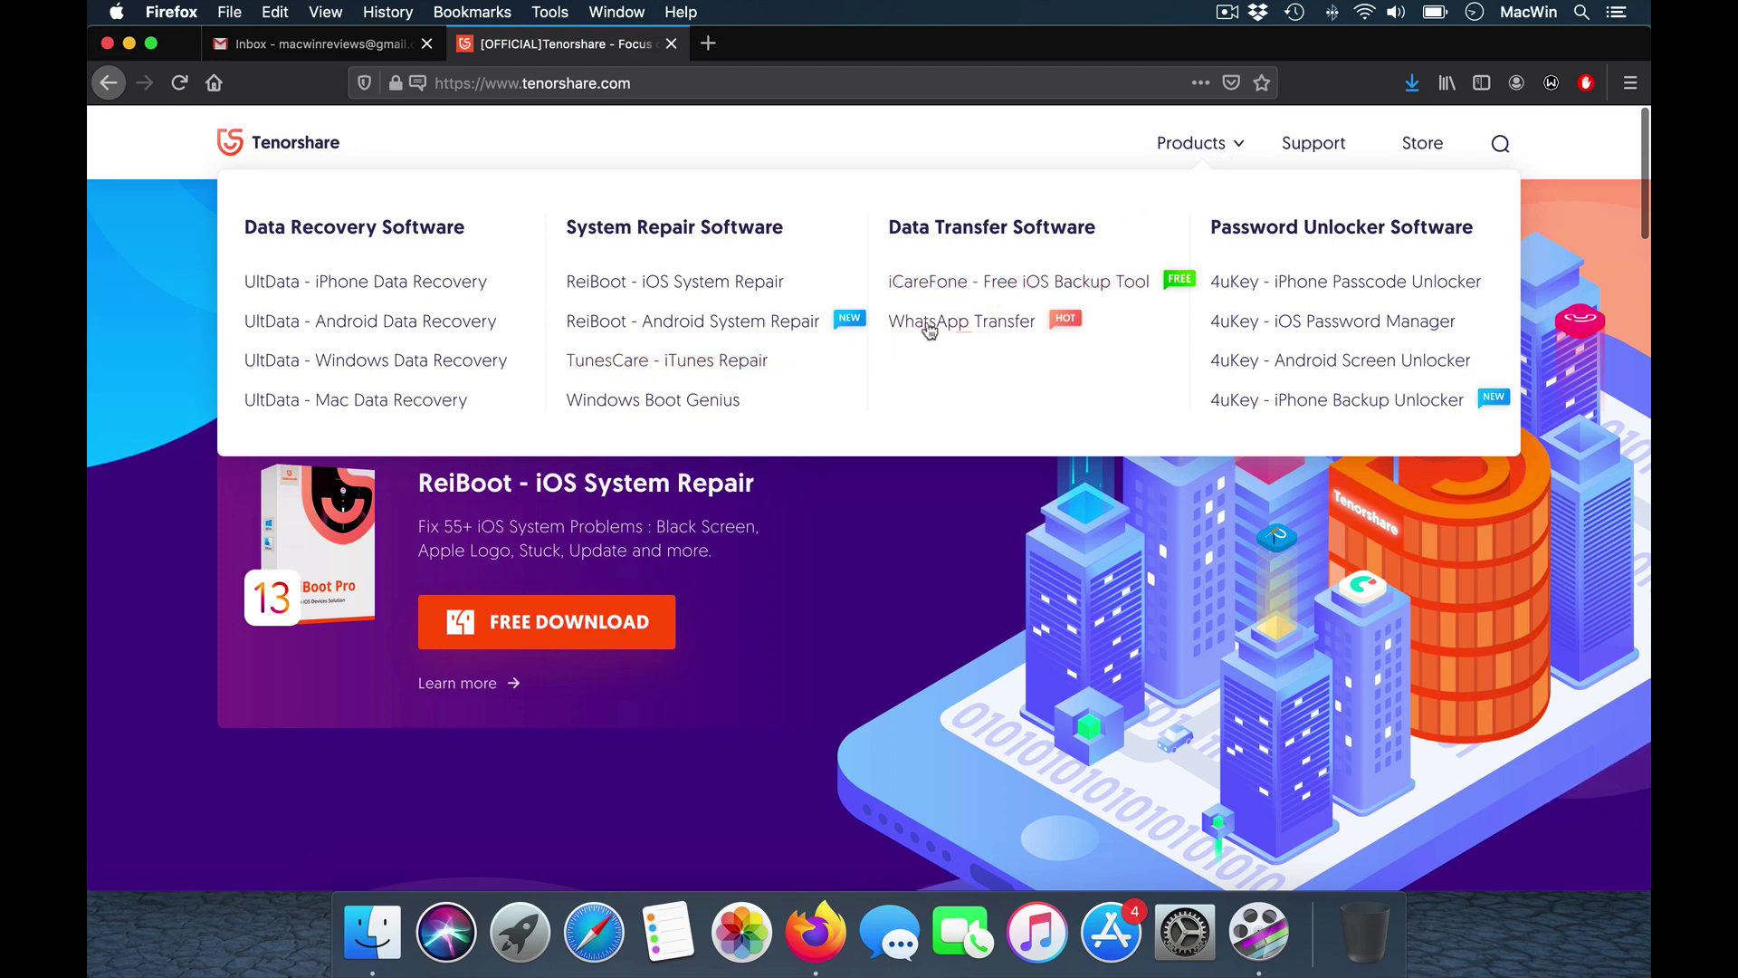
# Open the iCareFone for Mac product page and scroll through its feature list
pyautogui.click(957, 286)
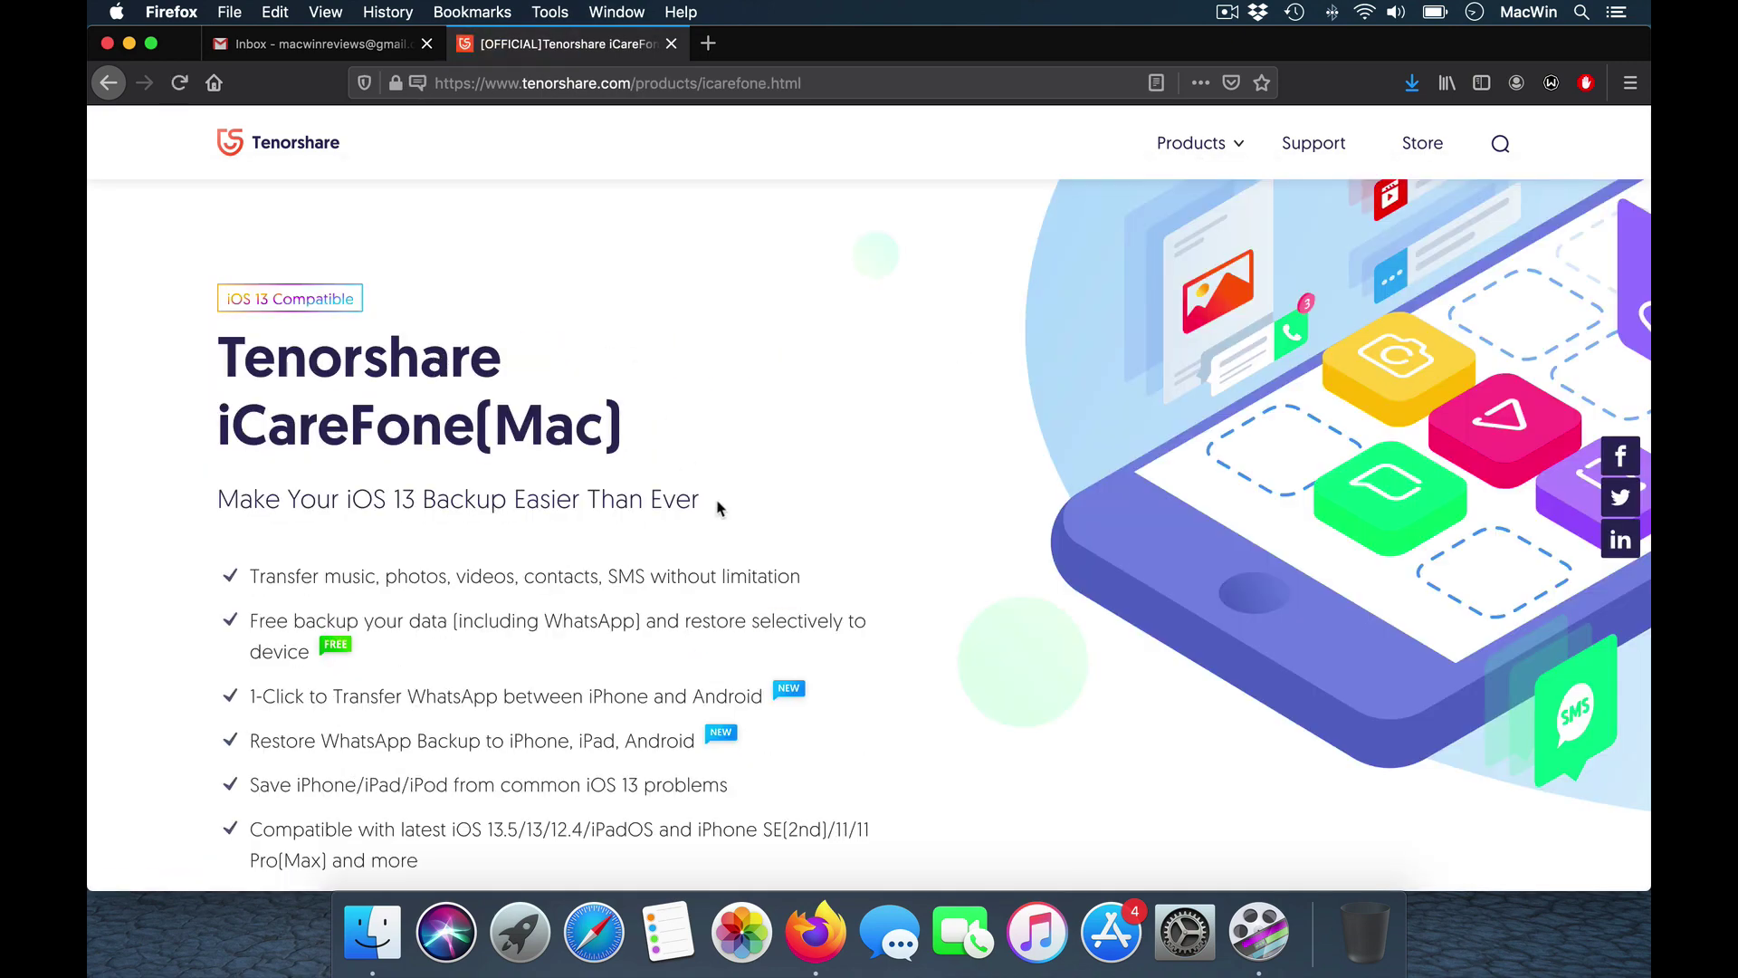
pyautogui.scroll(-5, 720, 508)
pyautogui.scroll(2, 720, 507)
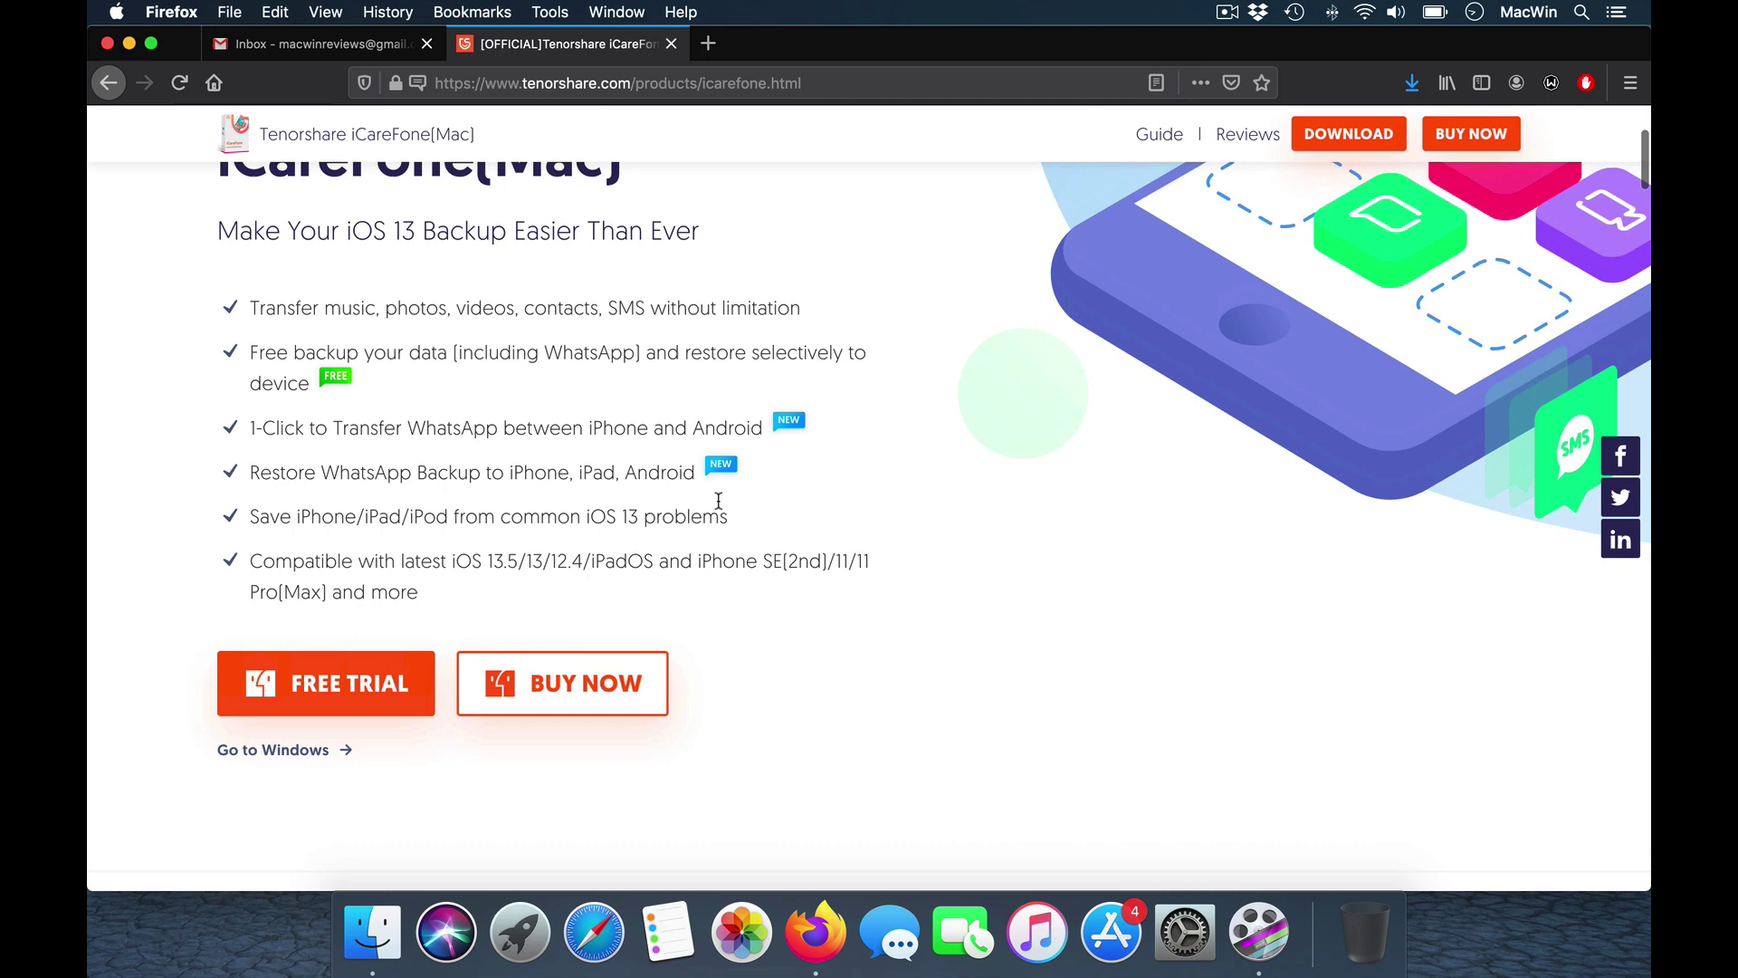
pyautogui.scroll(3, 719, 508)
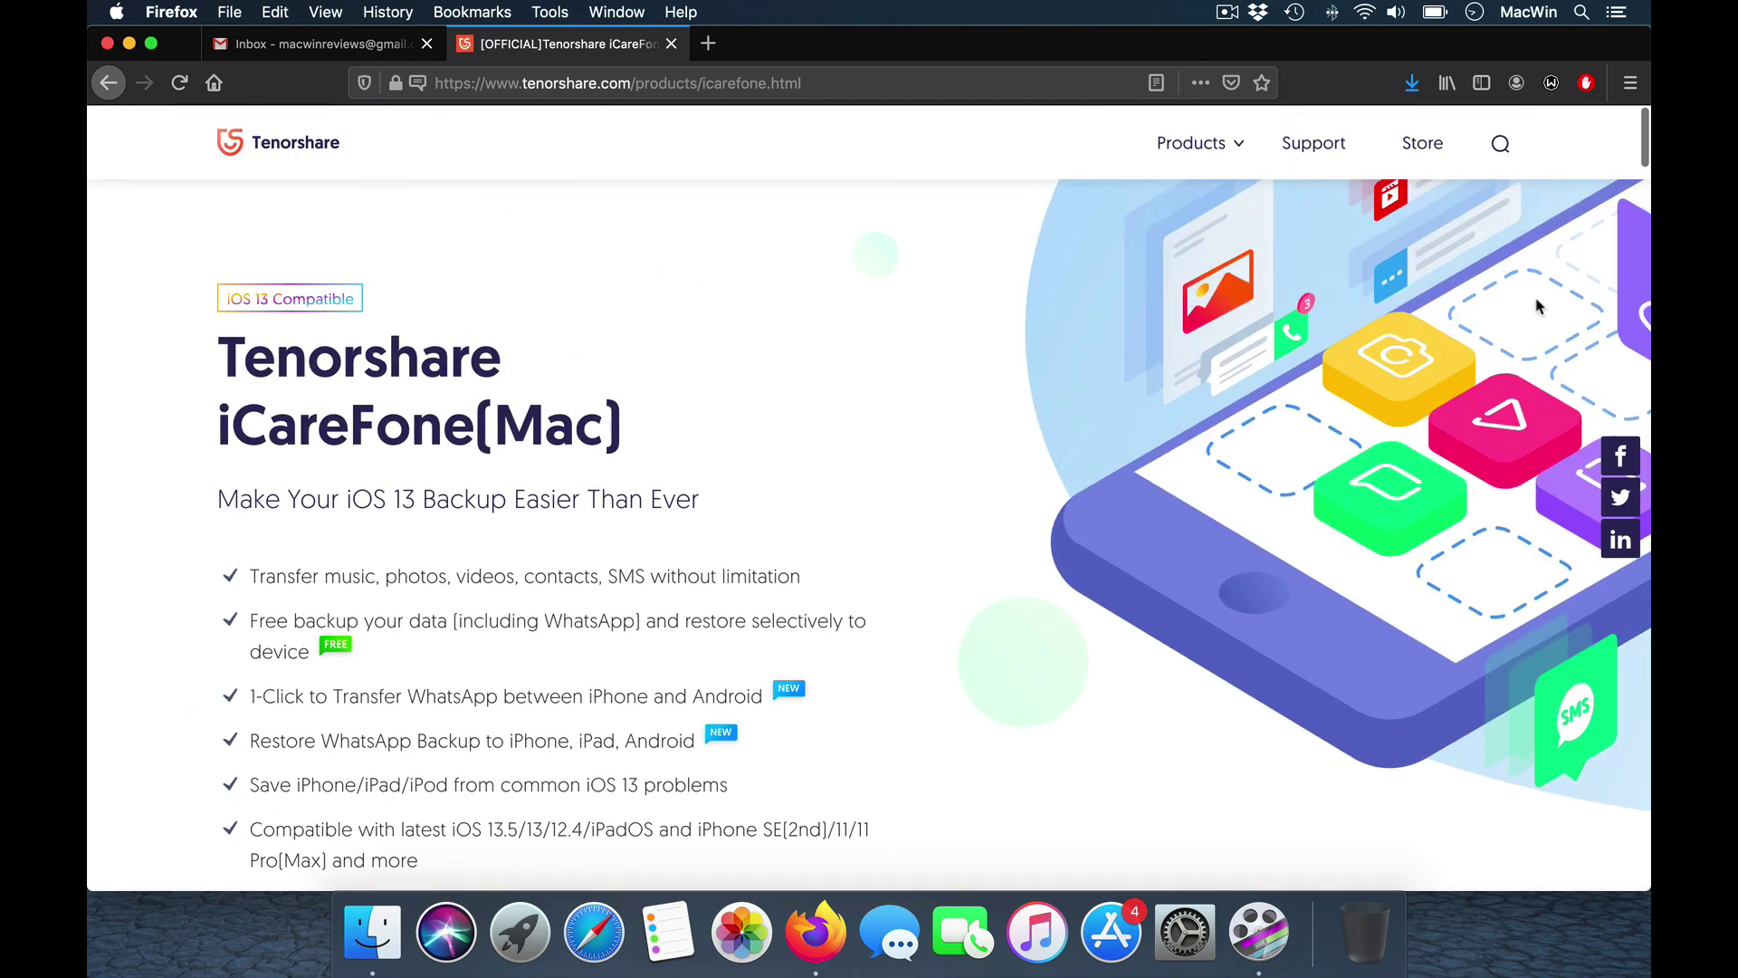
# Launch Tenorshare iCareFone from a Spotlight search for 'fone', then close the Tenorshare browser tab
pyautogui.click(1572, 5)
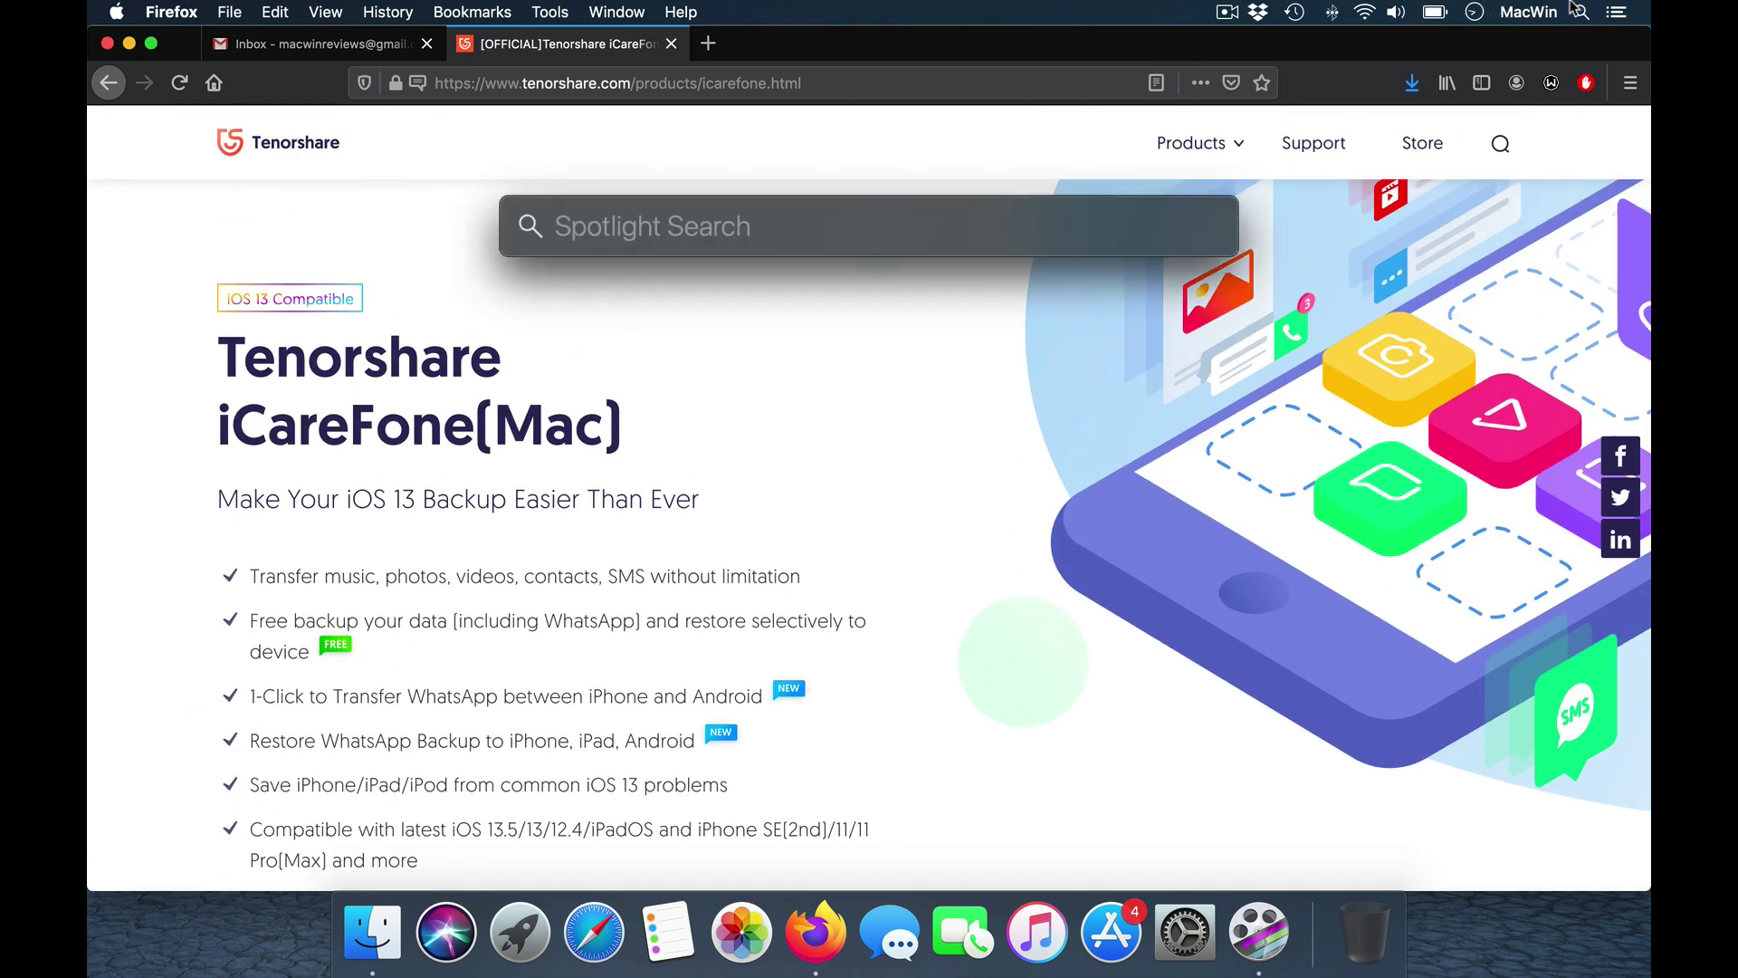
pyautogui.write('fo')
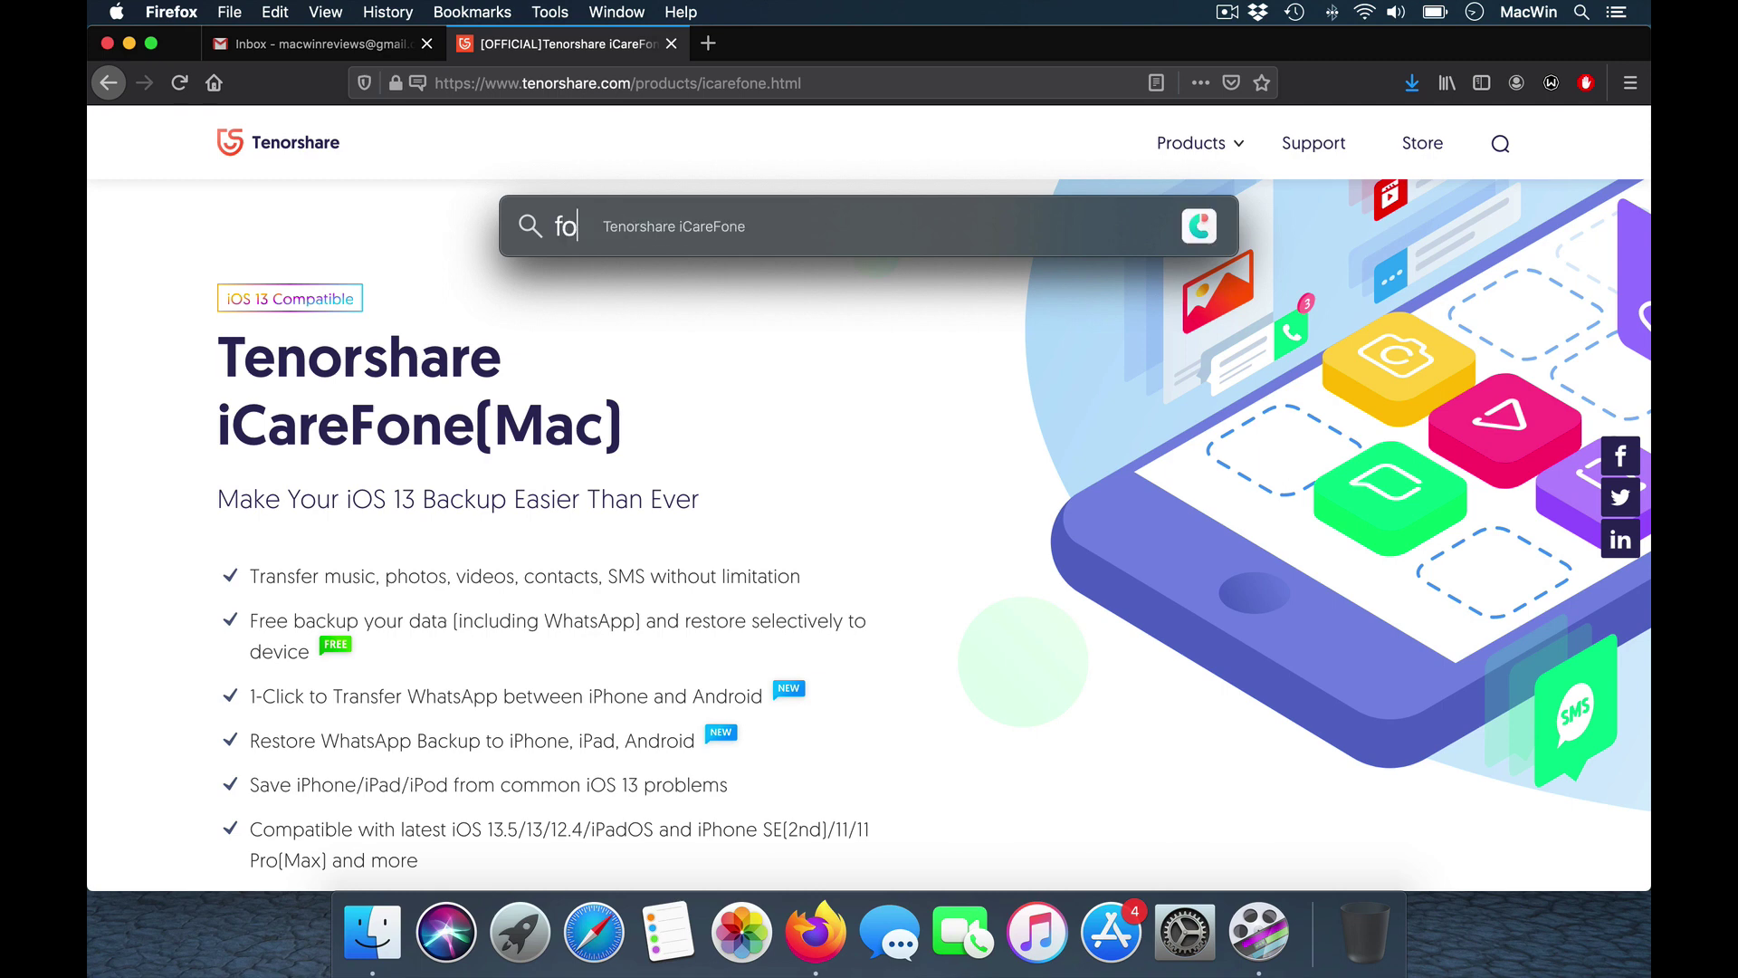
pyautogui.write('ne')
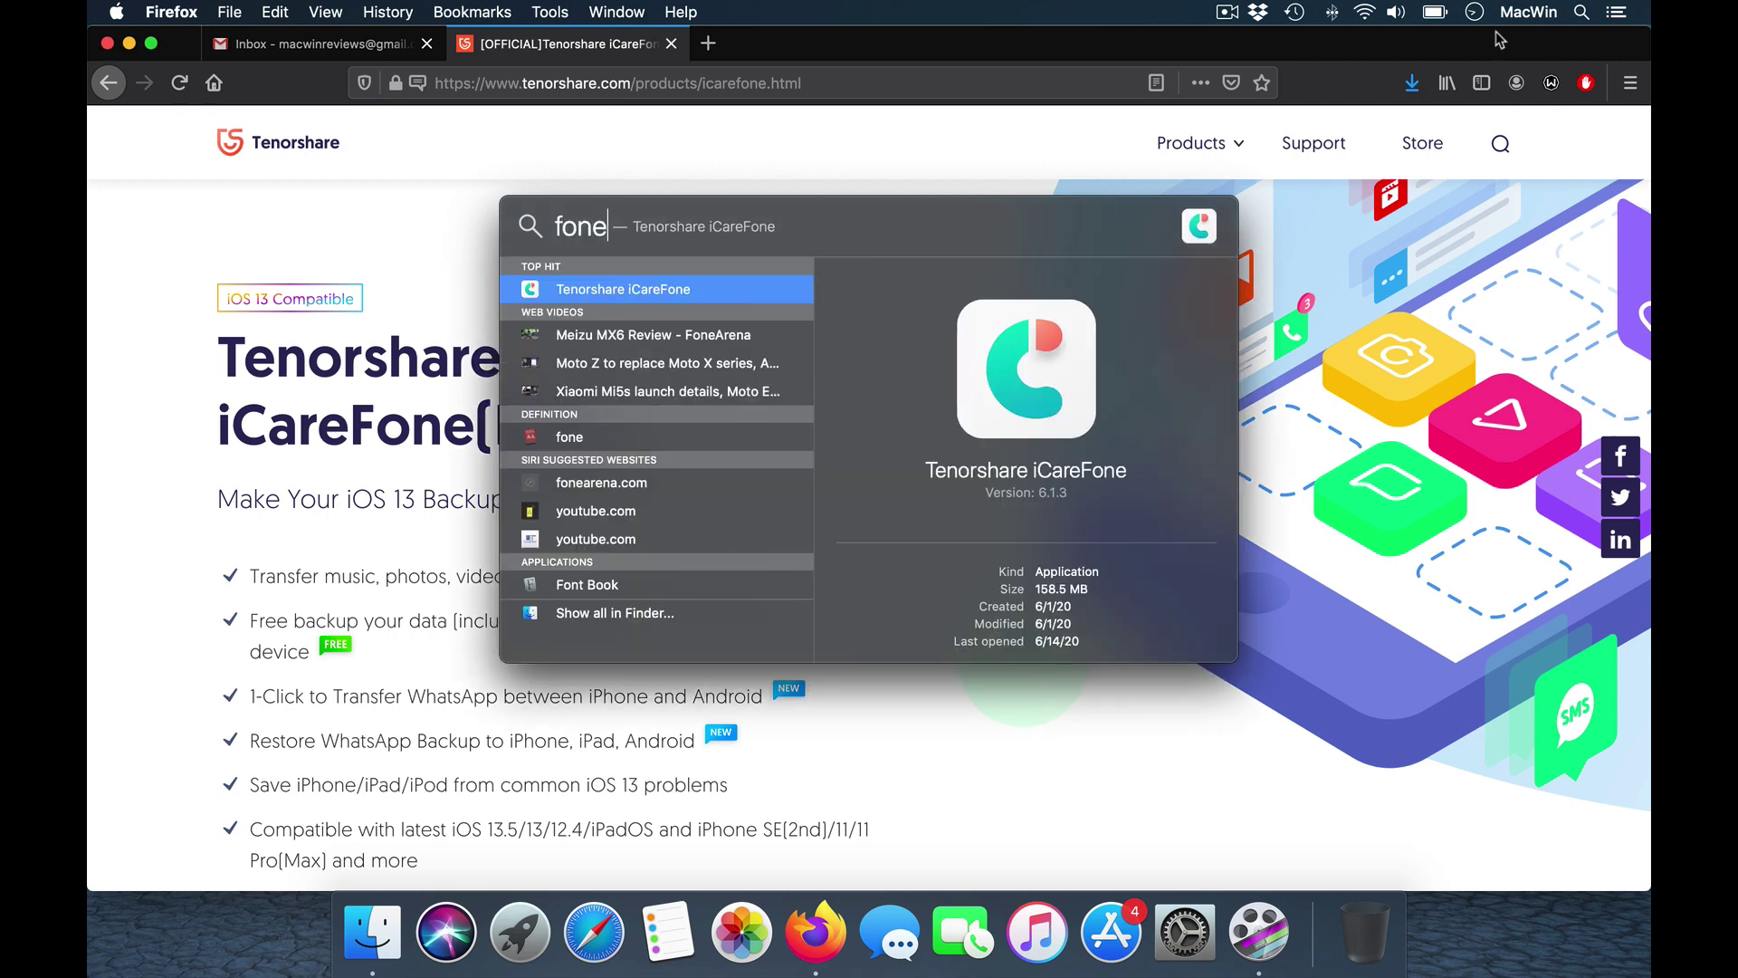
pyautogui.doubleClick(648, 289)
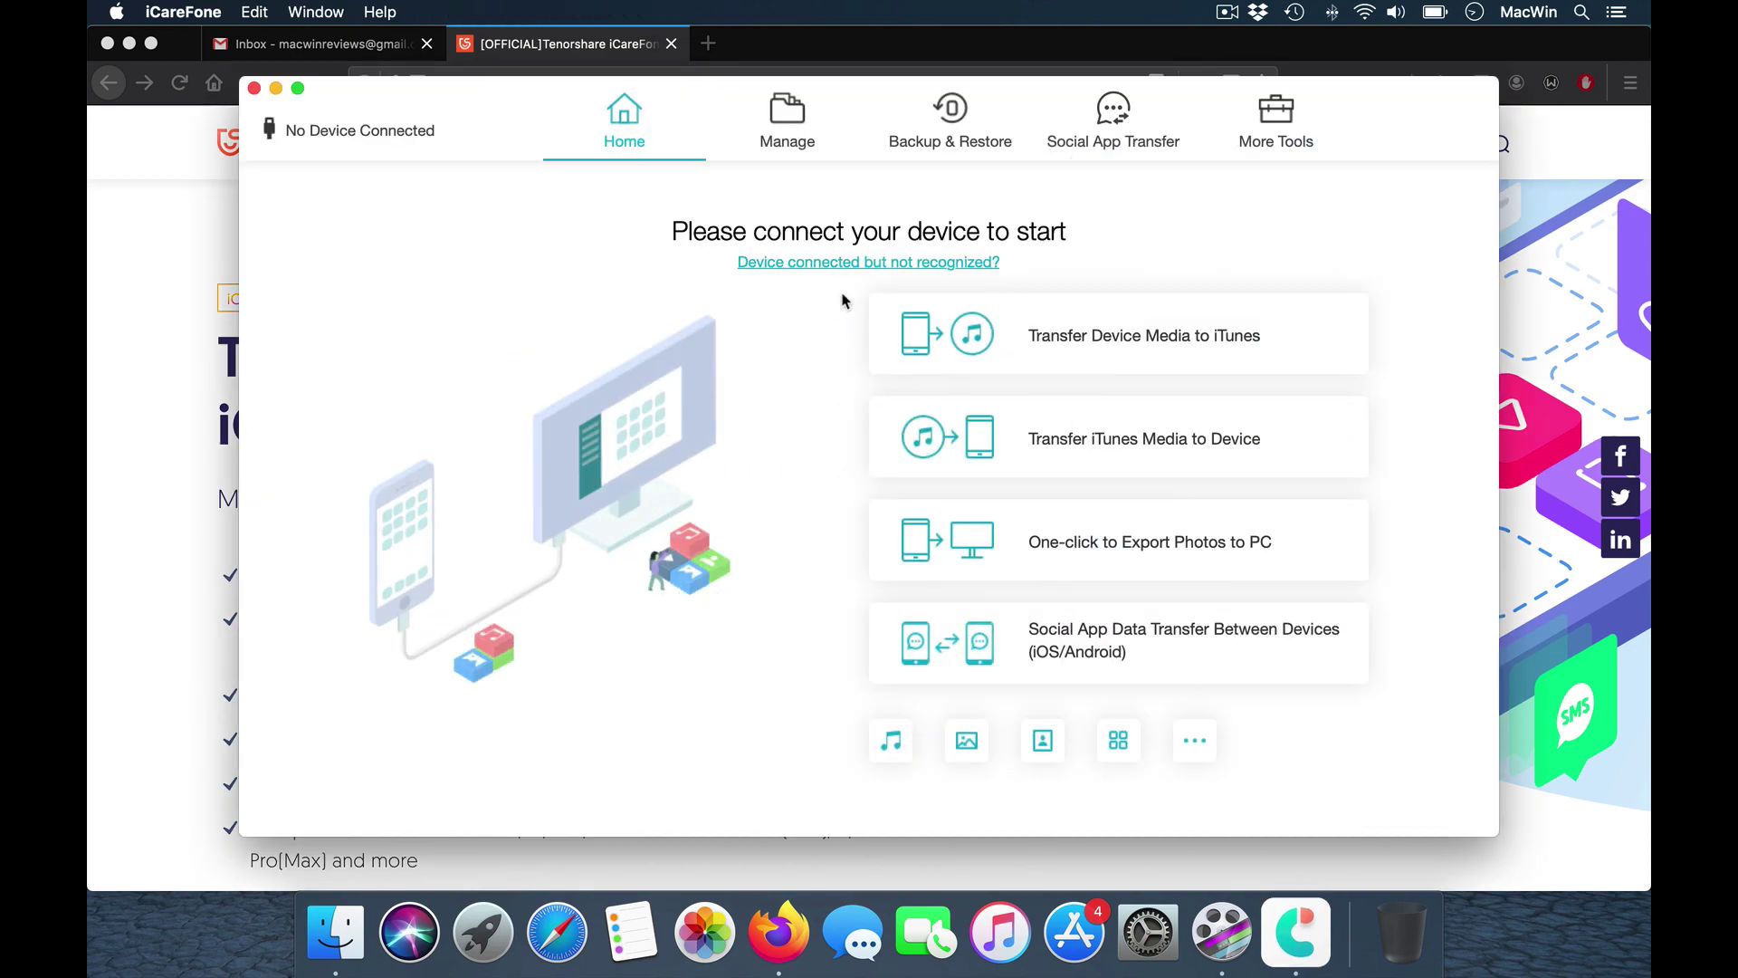
pyautogui.click(671, 43)
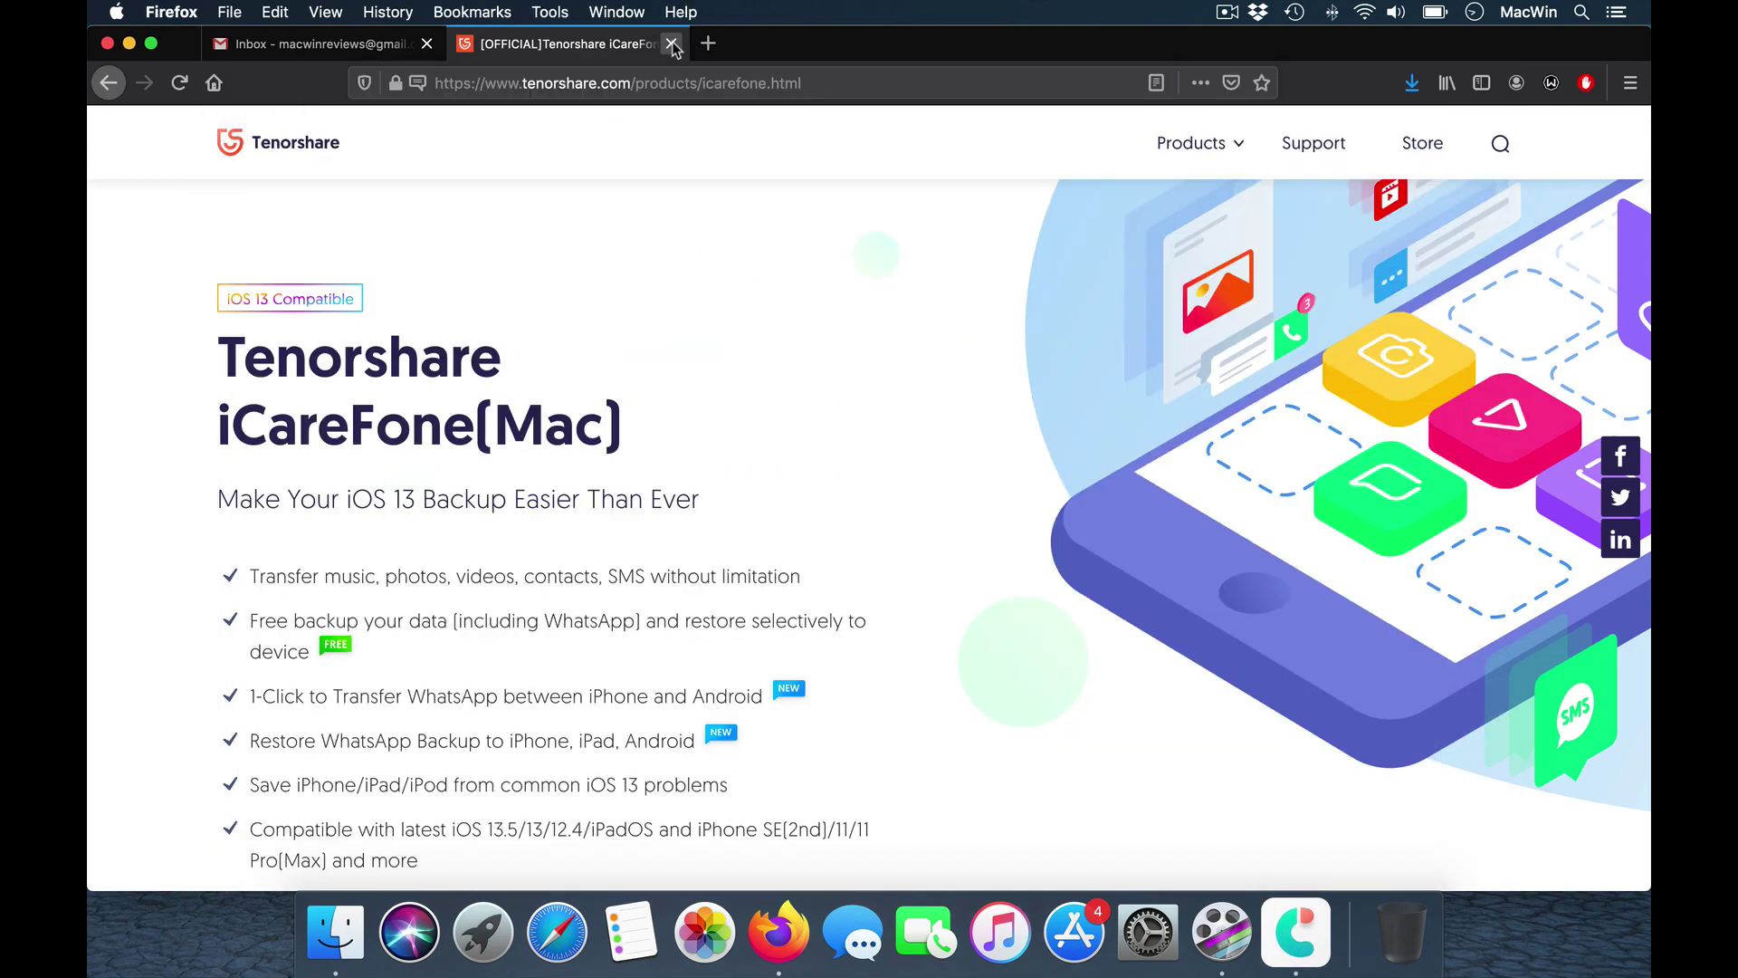
# In Mission Control (Ctrl+Up), drag the iCareFone window onto the Desktop 2 thumbnail
pyautogui.hotkey('ctrl', 'Up')
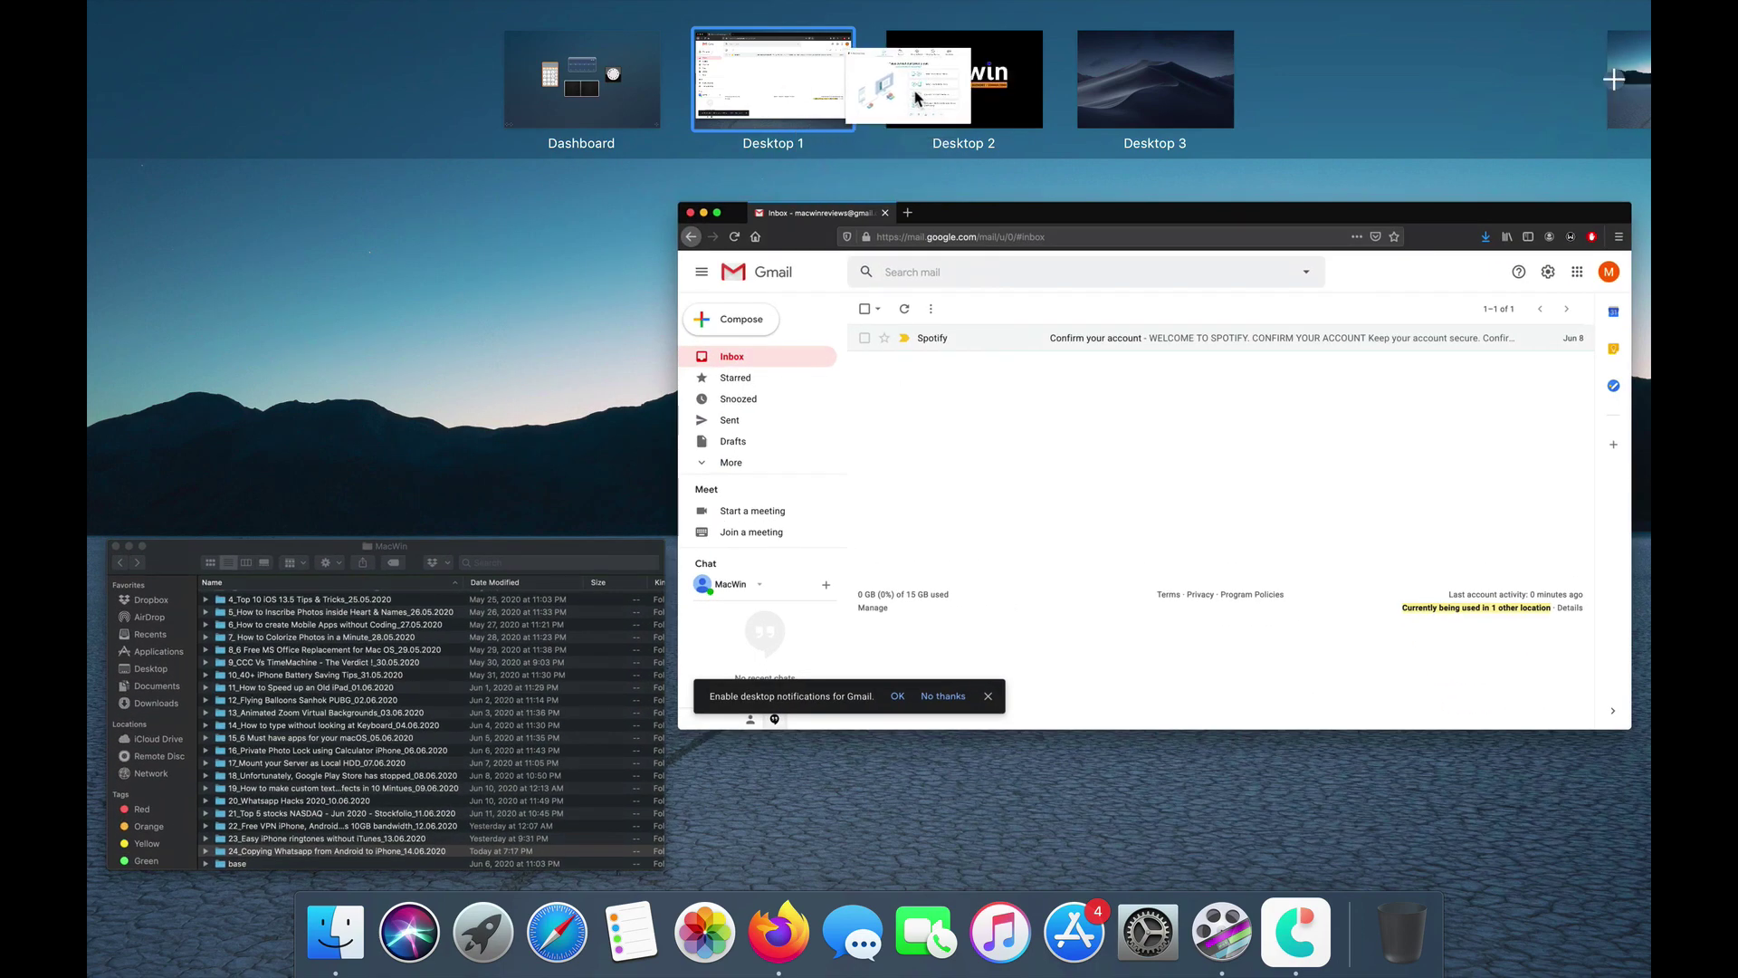
pyautogui.moveTo(752, 385); pyautogui.dragTo(964, 86)
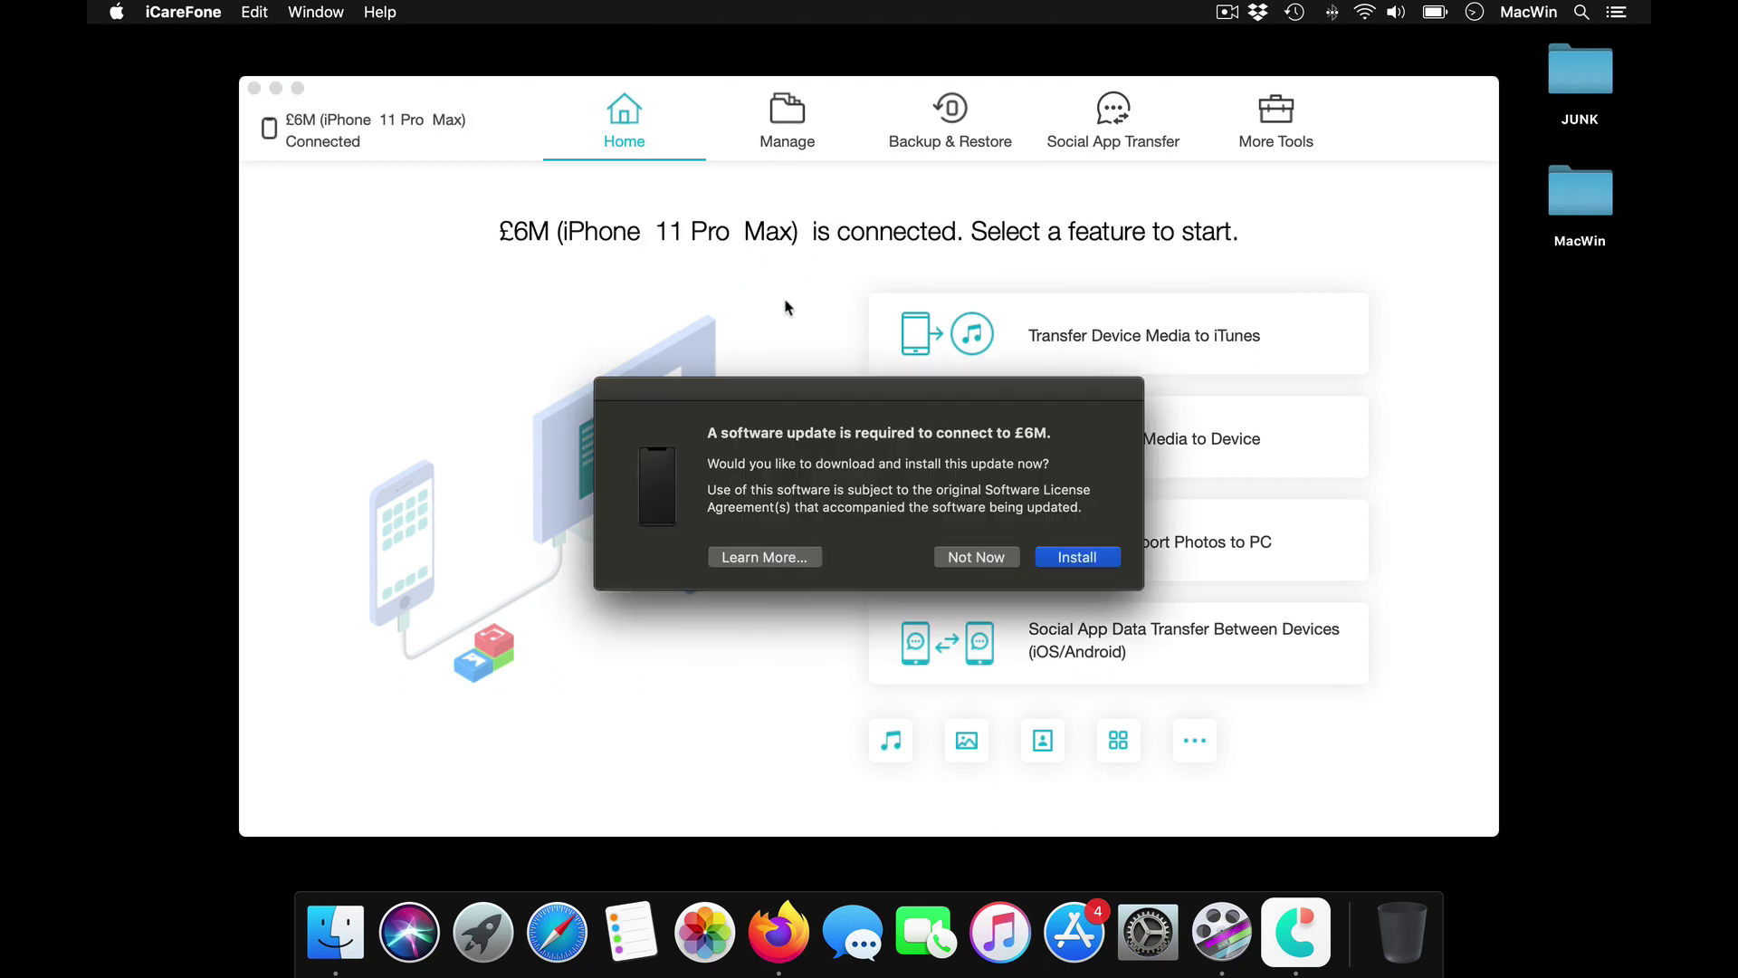
# Decline the macOS software-update prompt with Not Now
pyautogui.click(974, 557)
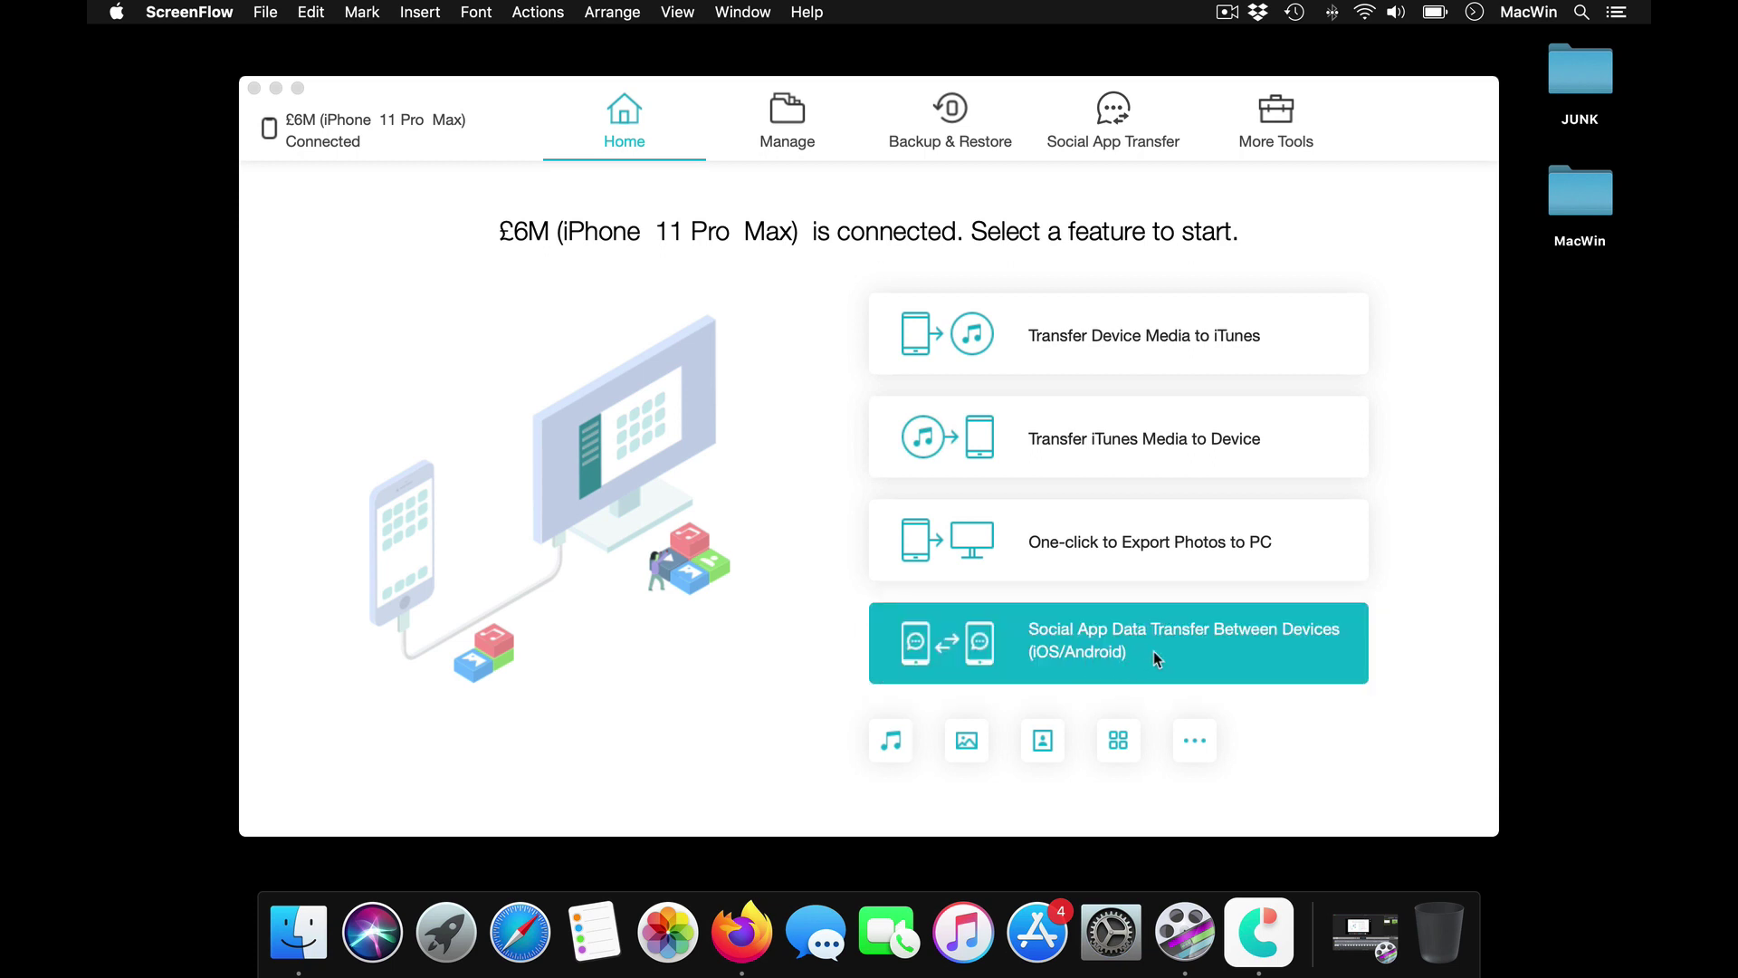
# In Manage, browse the phone's photos, music and contacts
pyautogui.click(776, 113)
pyautogui.click(780, 118)
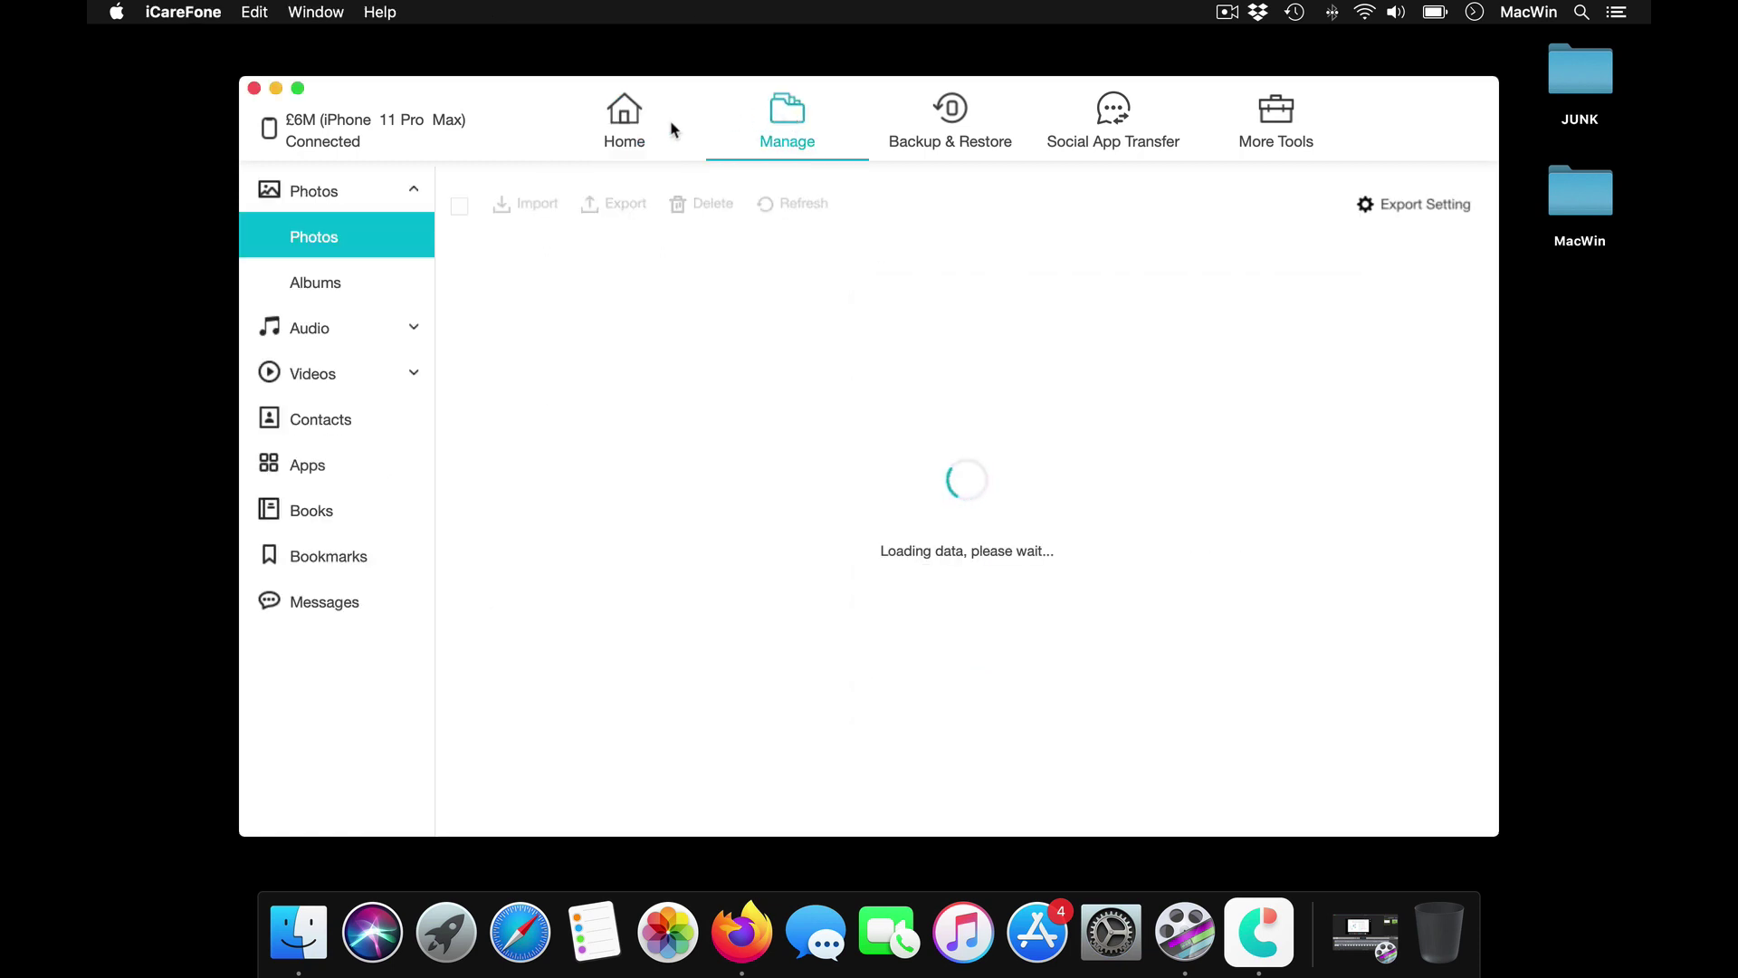
pyautogui.click(385, 282)
pyautogui.click(341, 330)
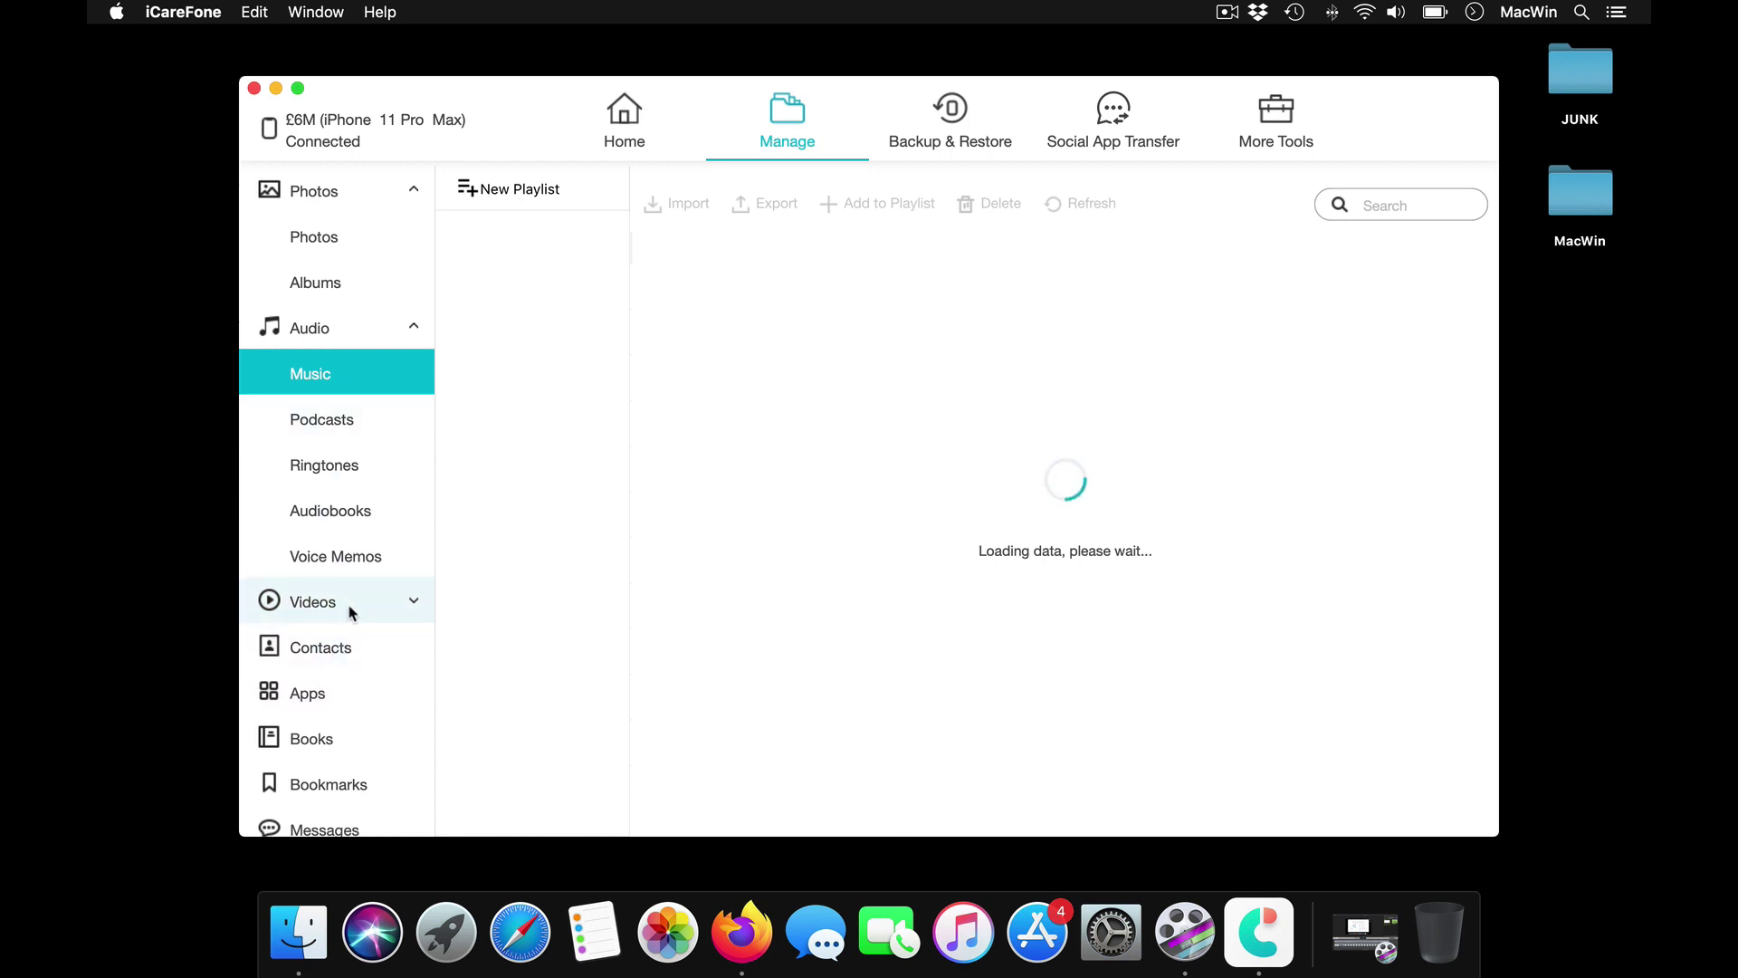
pyautogui.click(353, 655)
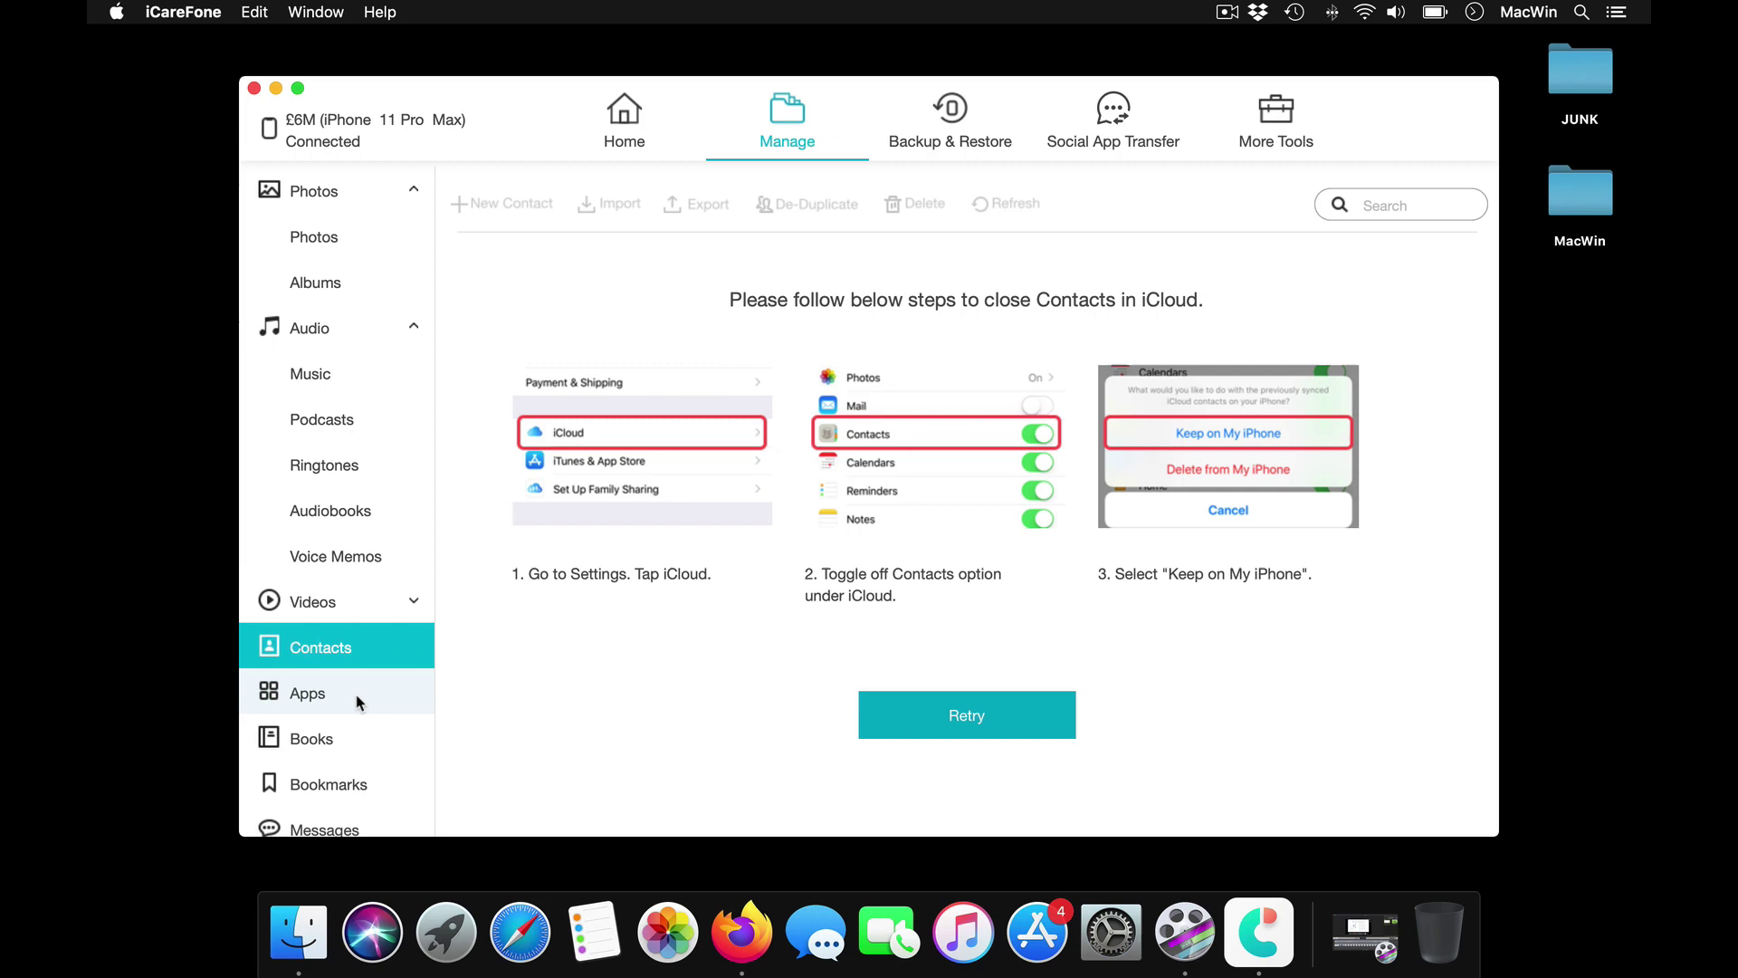
# Scroll through the installed apps list, then go to the Backup & Restore section
pyautogui.click(354, 695)
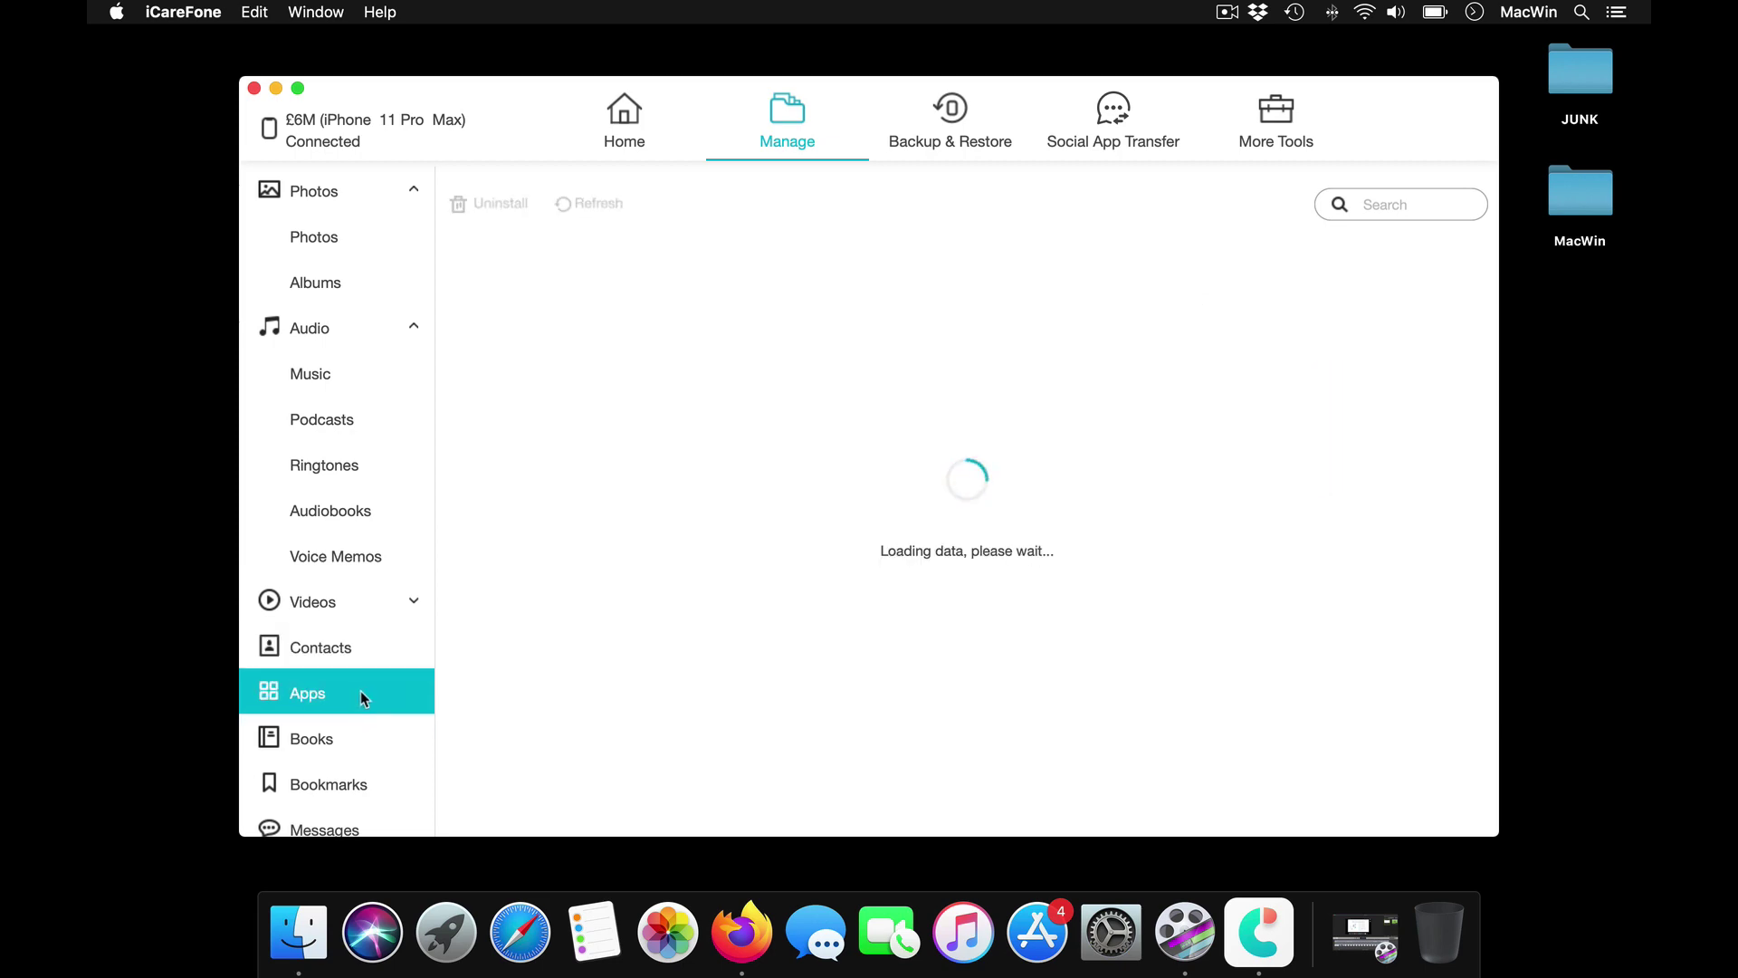
pyautogui.scroll(-2, 360, 687)
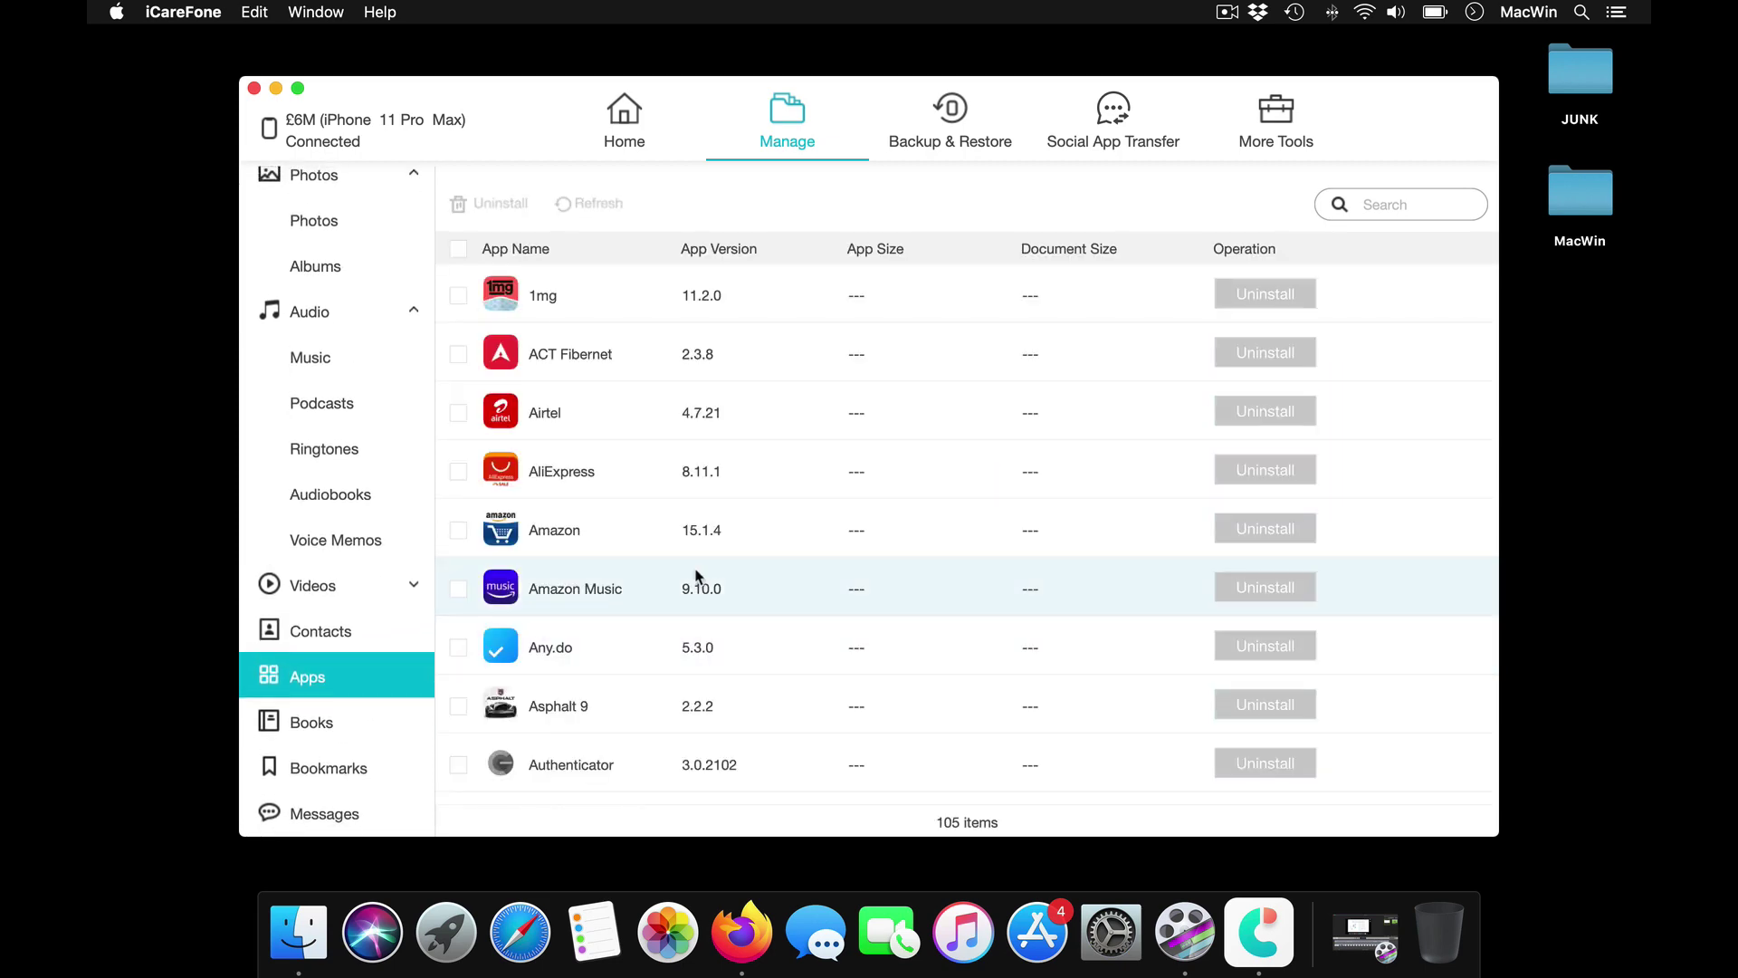
pyautogui.scroll(-5, 690, 569)
pyautogui.scroll(-5, 691, 561)
pyautogui.scroll(-8, 691, 552)
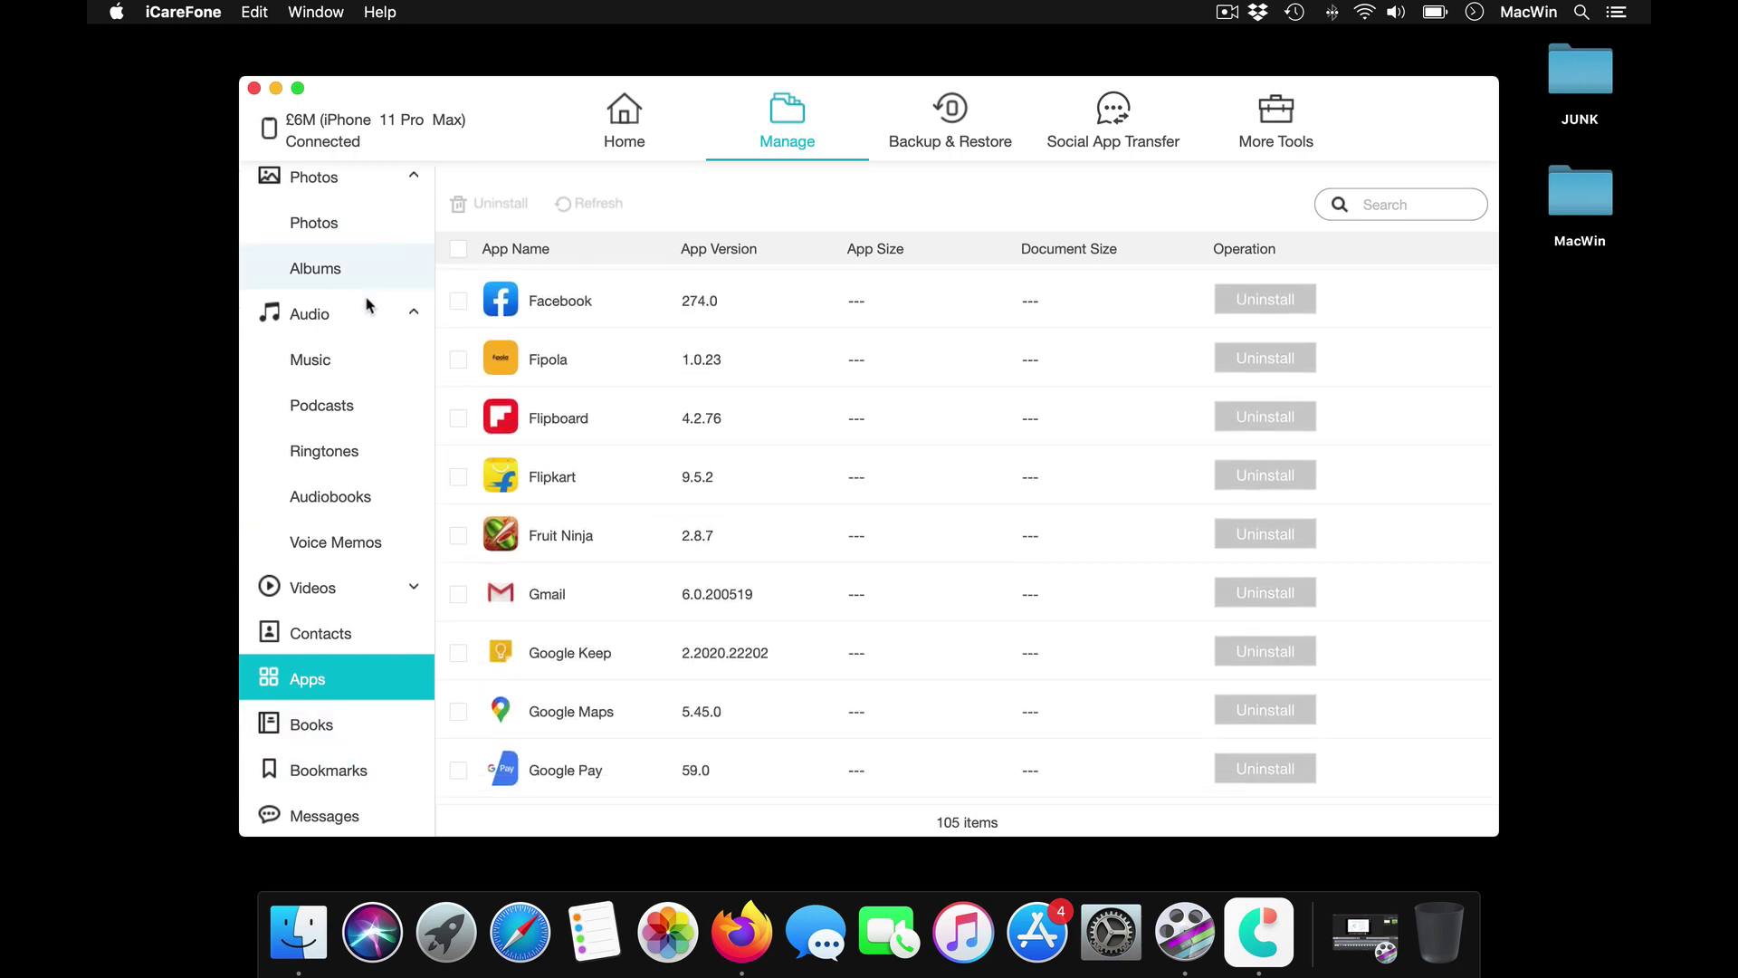
pyautogui.click(950, 127)
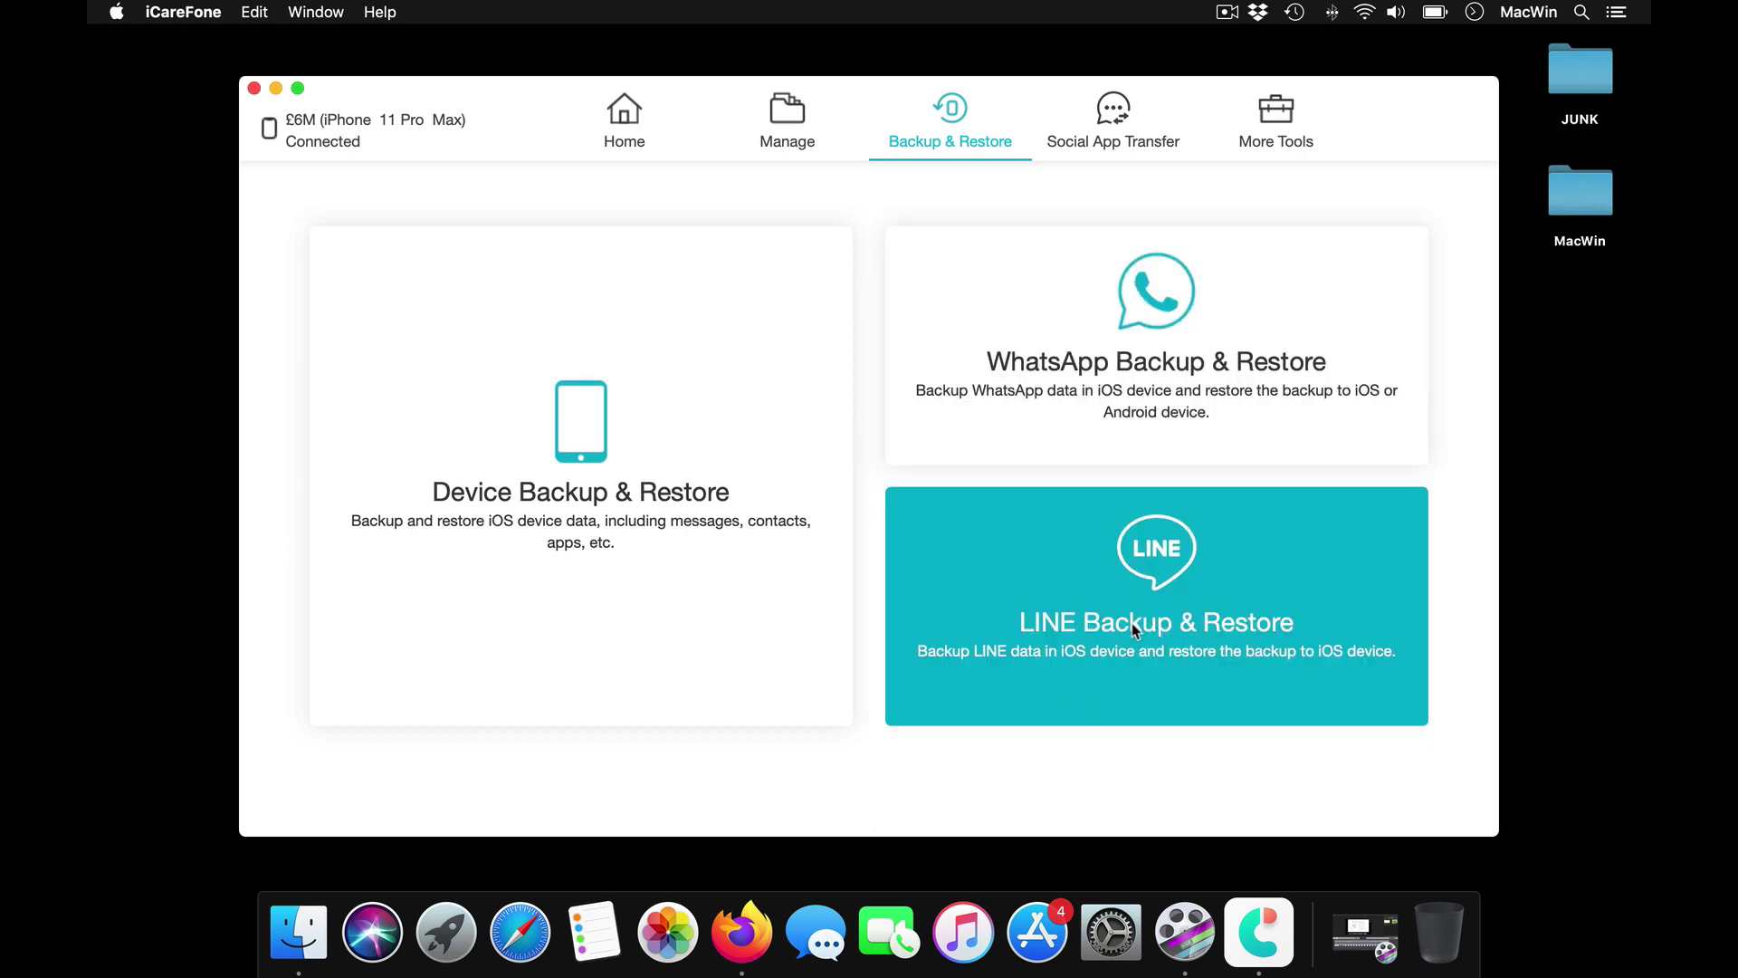
# Check the Social App Transfer options, then open Device Backup & Restore with all data types ticked
pyautogui.click(1107, 110)
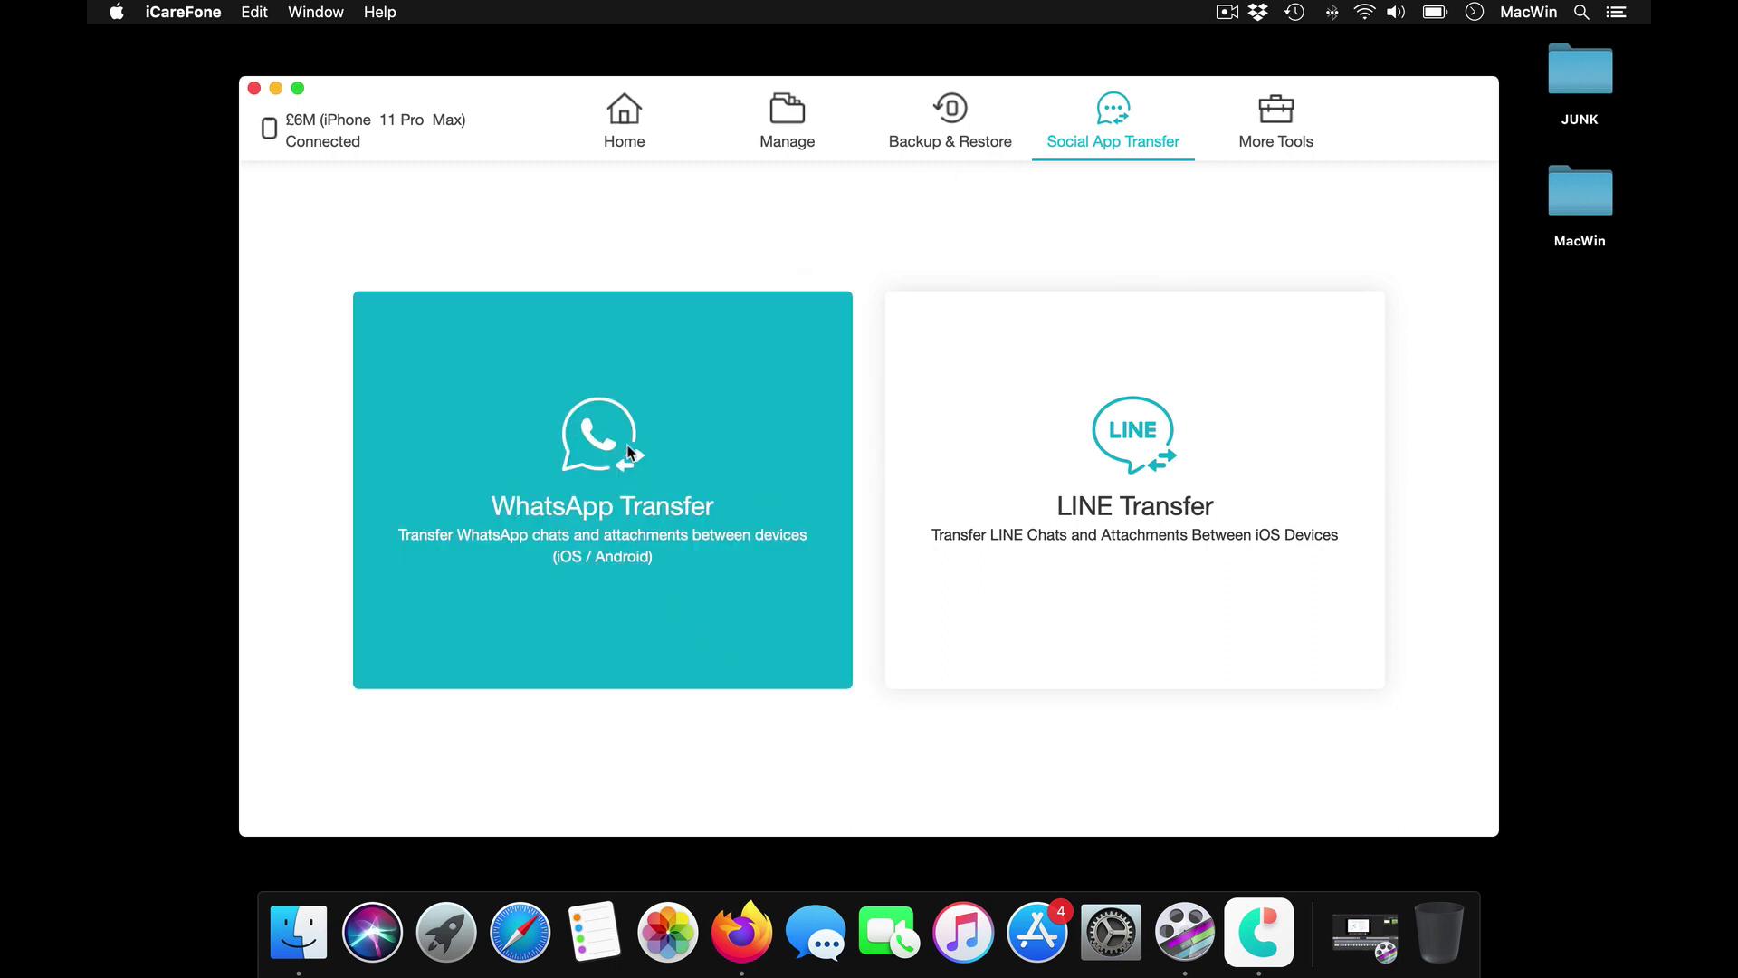
pyautogui.click(957, 117)
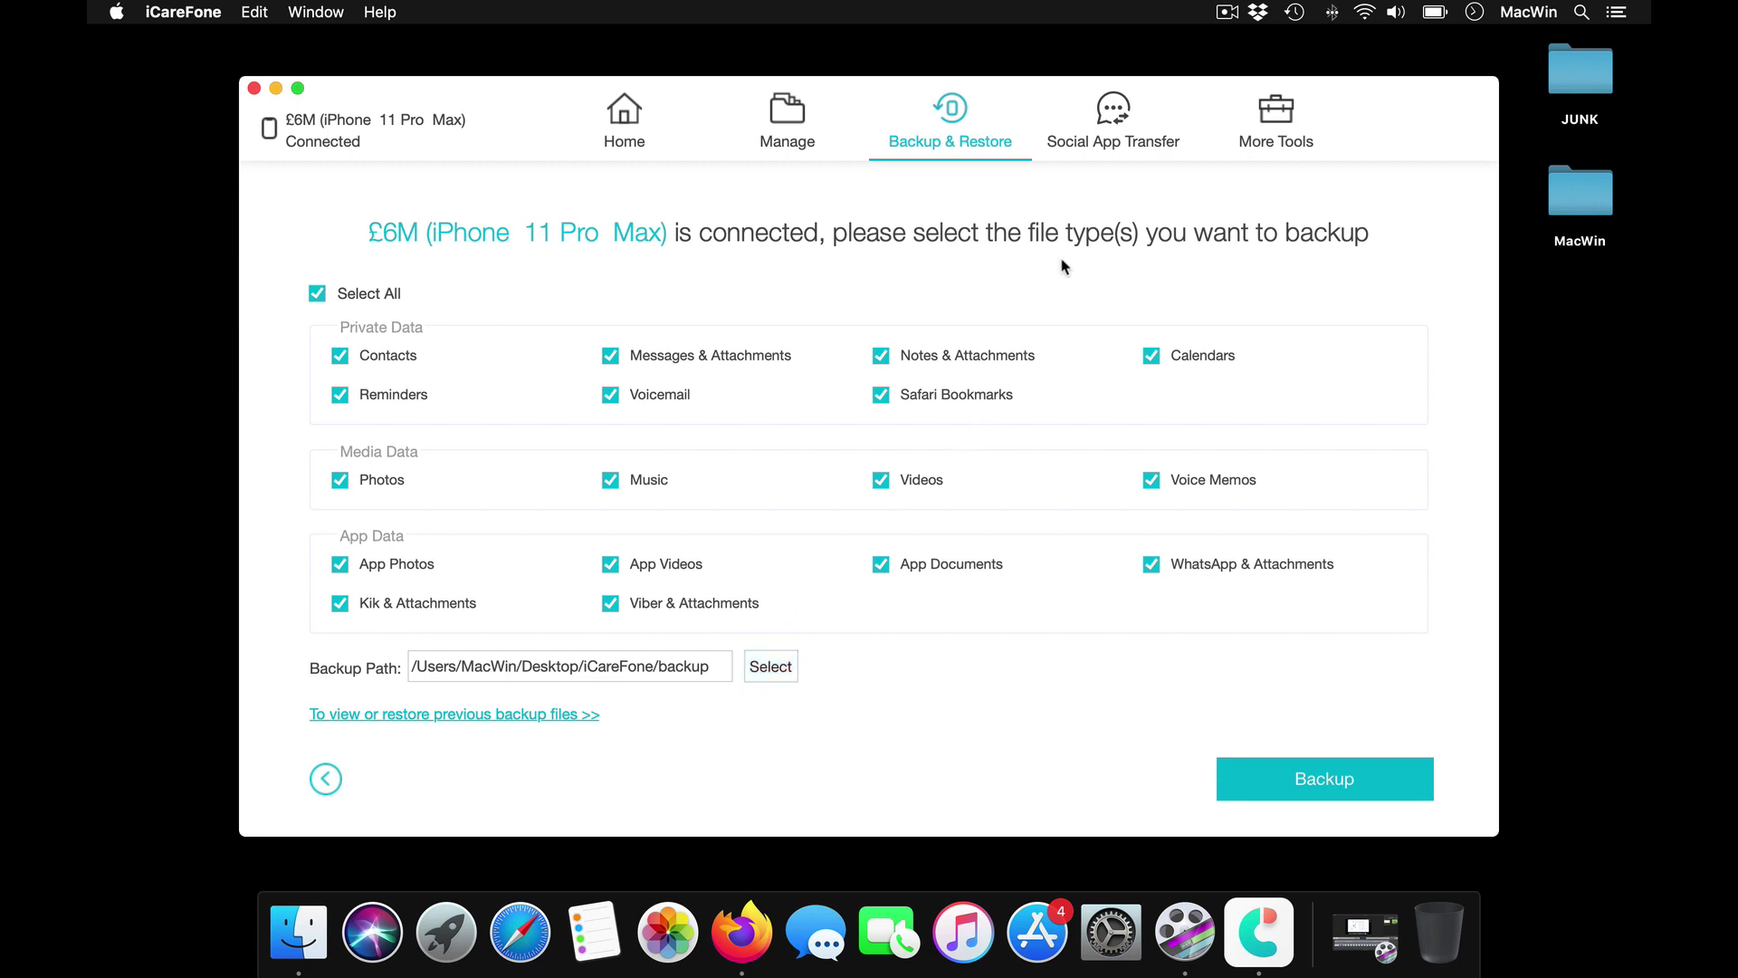
# Start the full device backup, try stopping it, and dismiss the warning with OK
pyautogui.click(1130, 129)
pyautogui.click(947, 113)
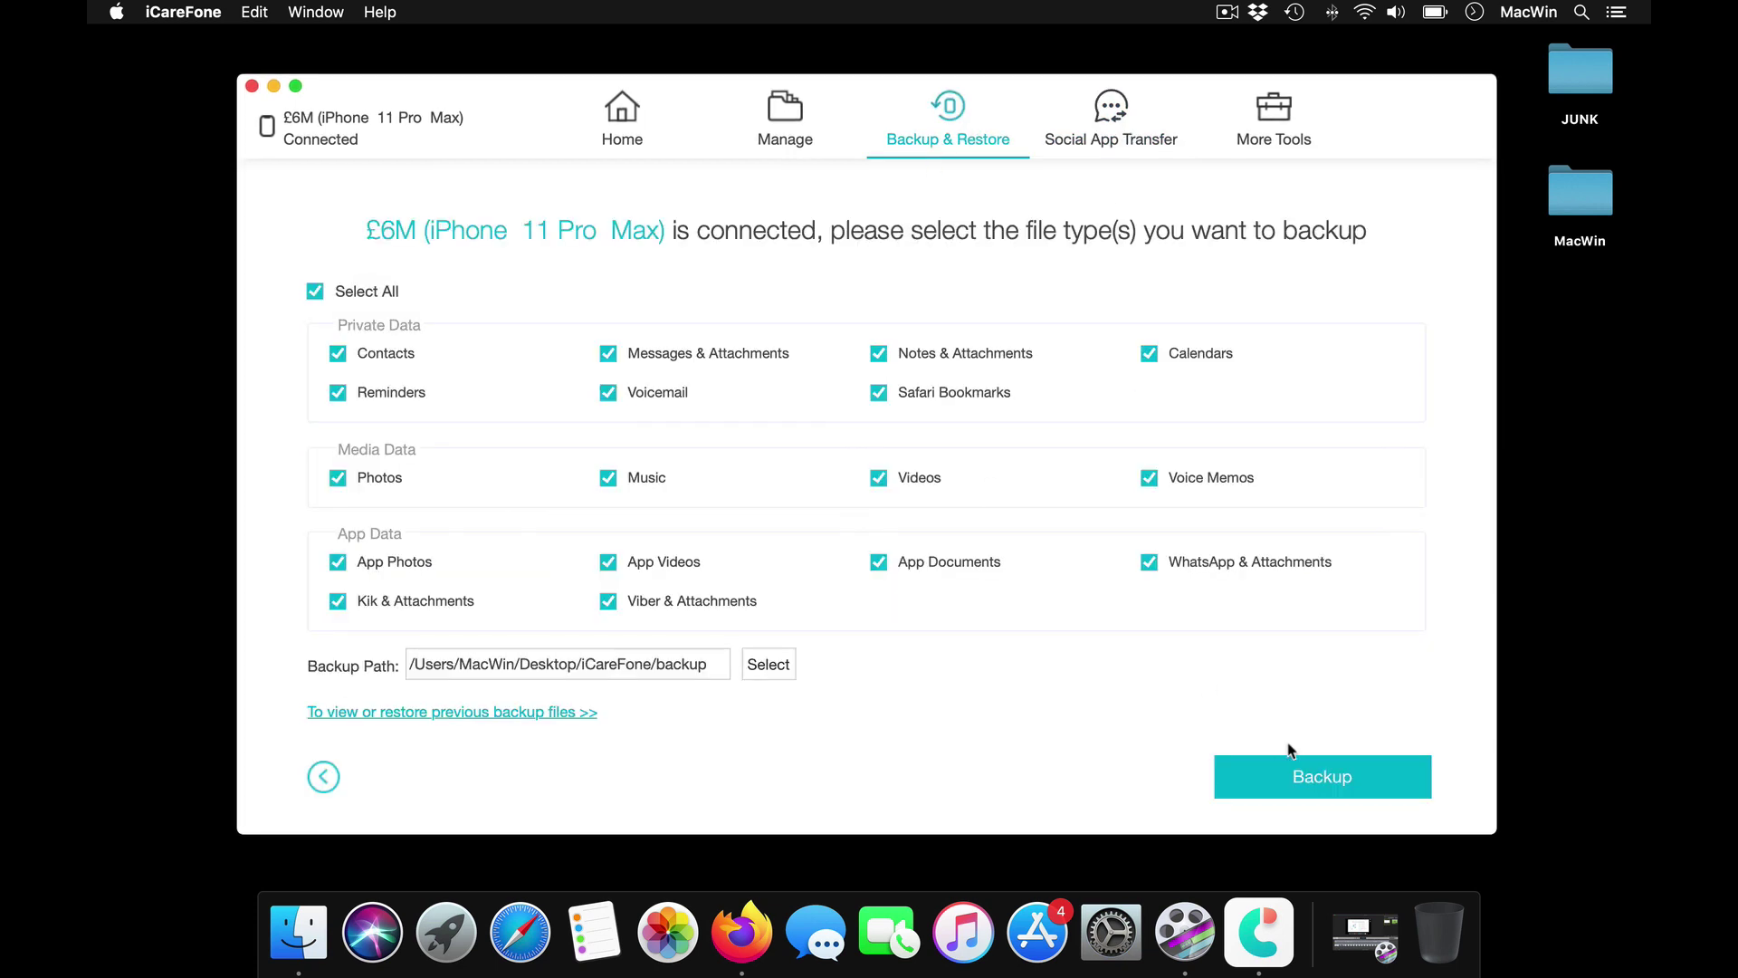
pyautogui.click(1317, 791)
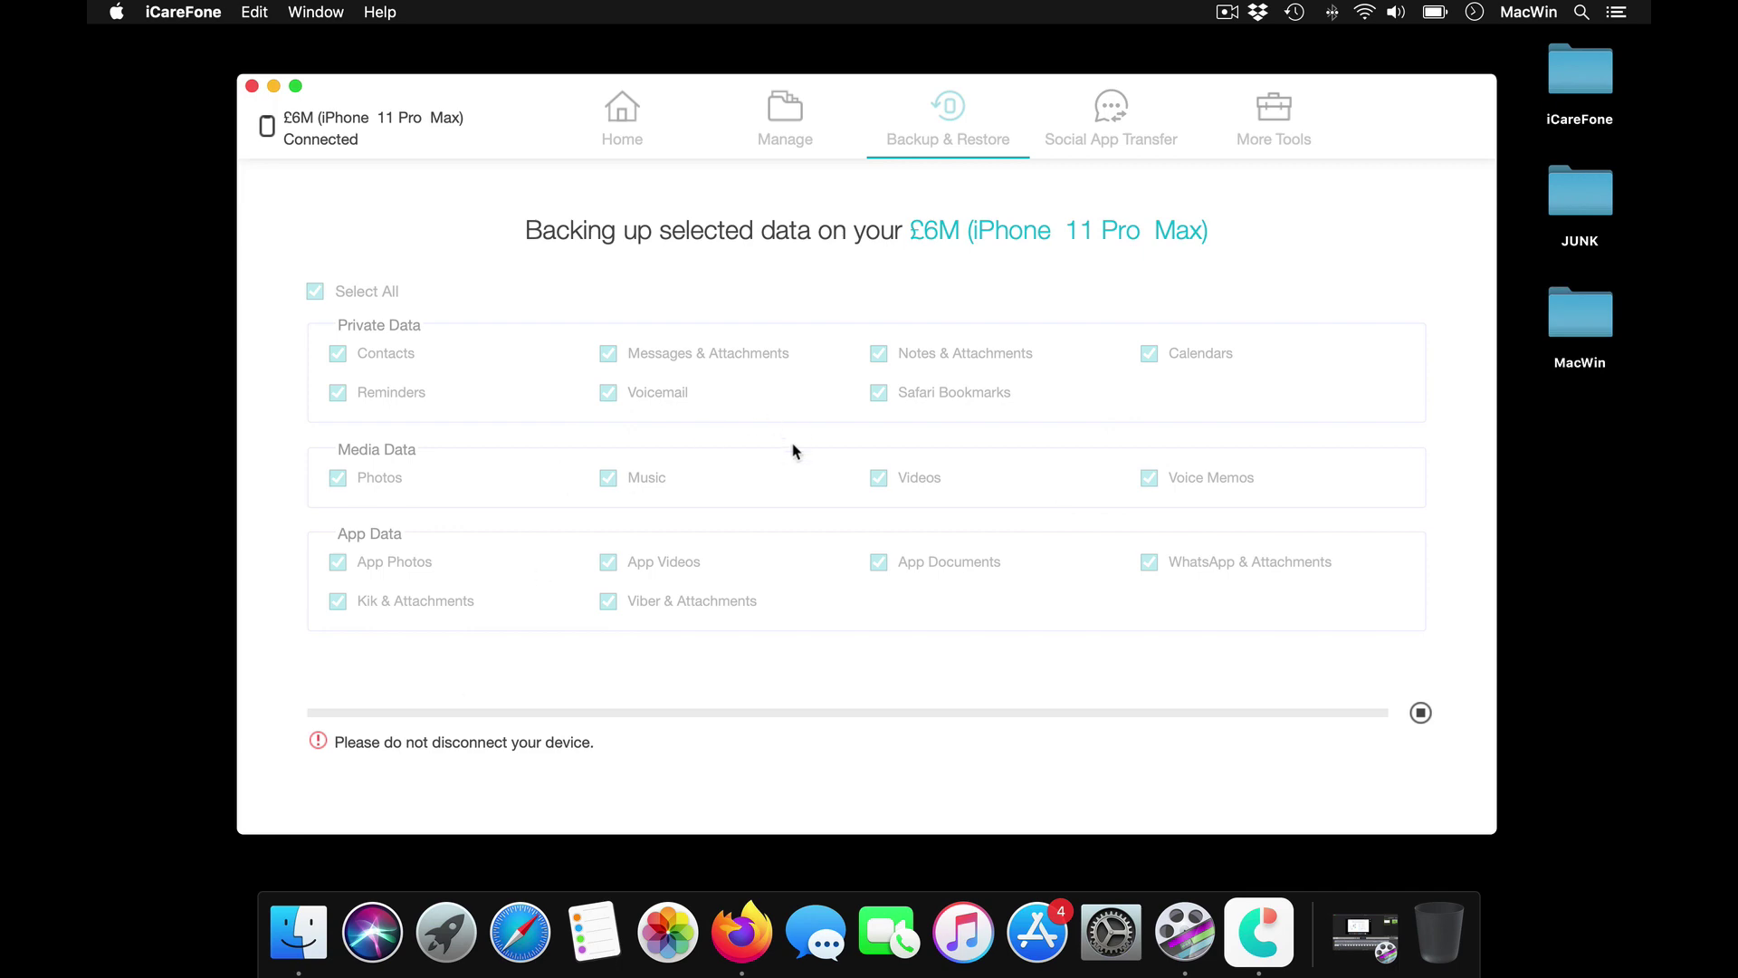
pyautogui.click(1420, 713)
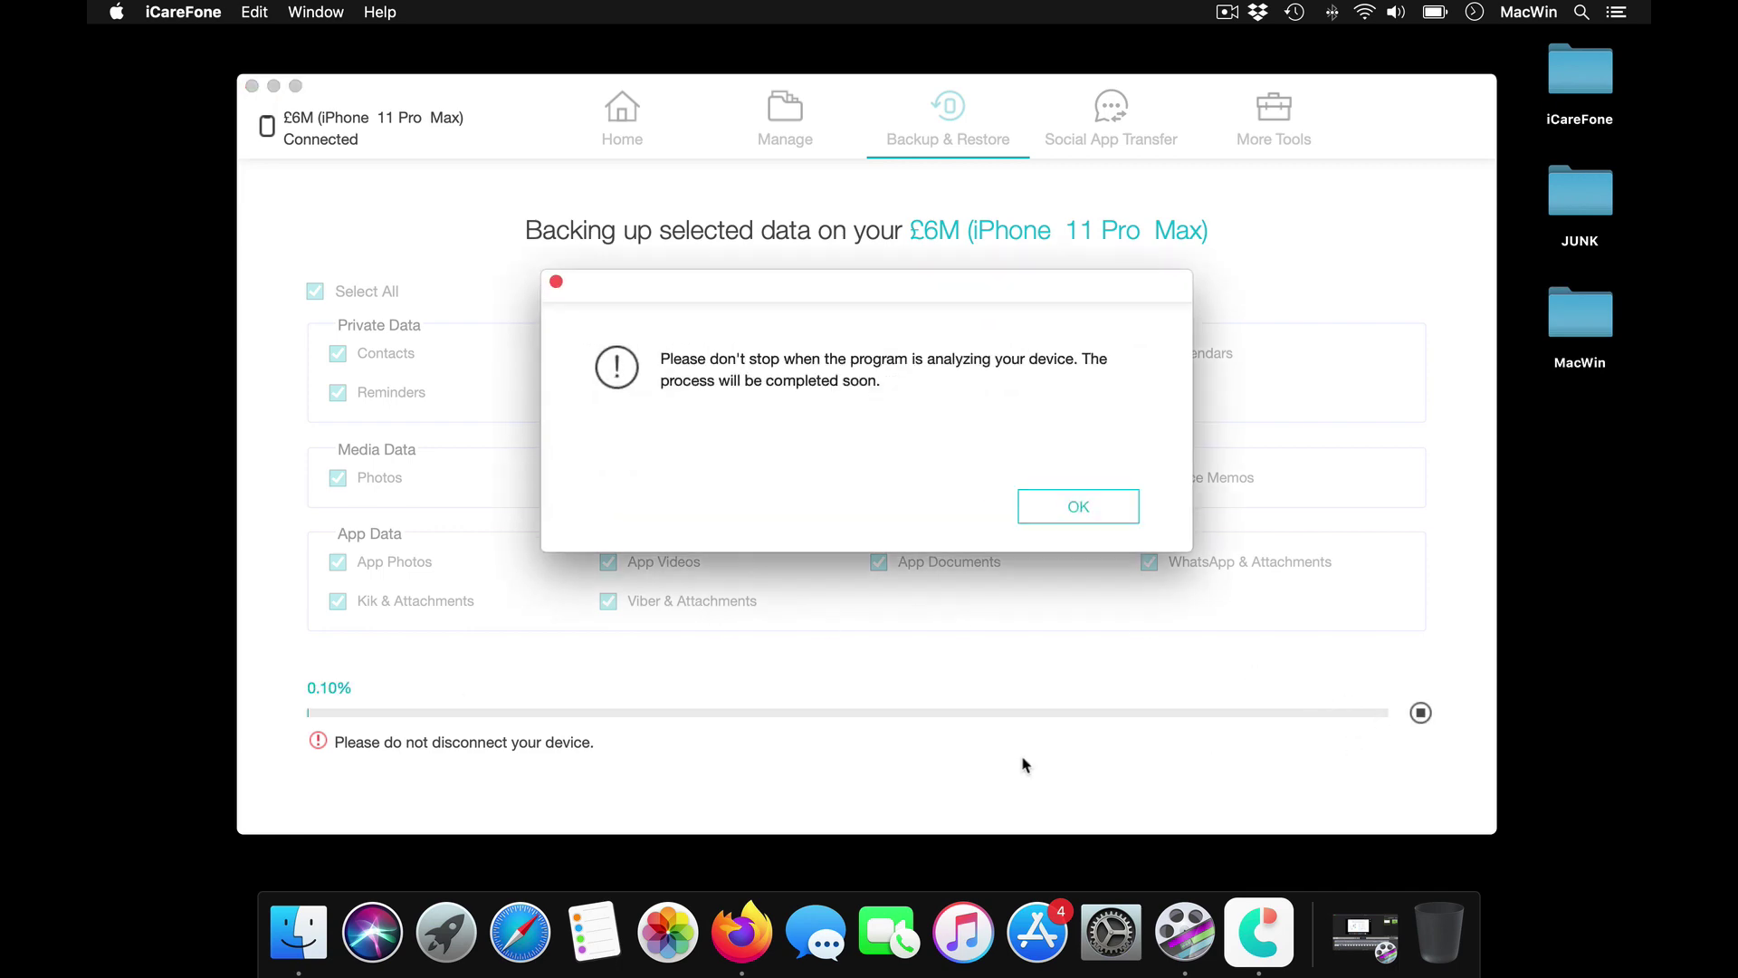
pyautogui.click(1097, 516)
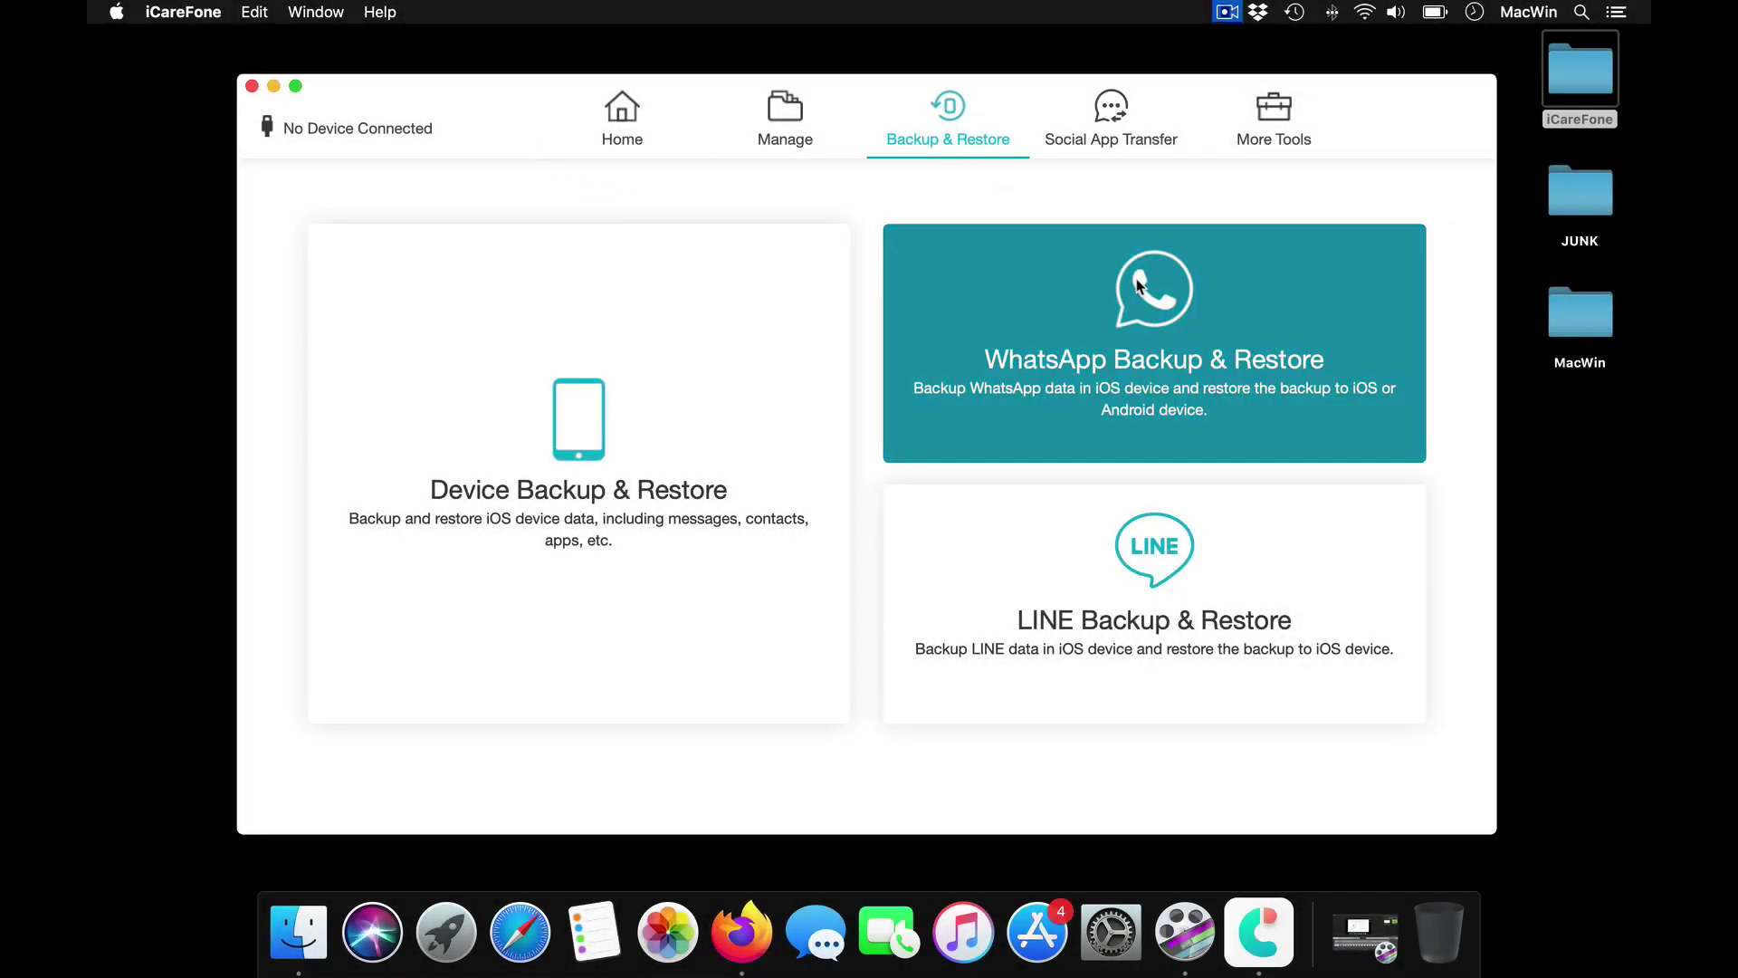
# Open WhatsApp Backup & Restore, try Backup WhatsApp, and close the connect-device notice
pyautogui.click(1050, 259)
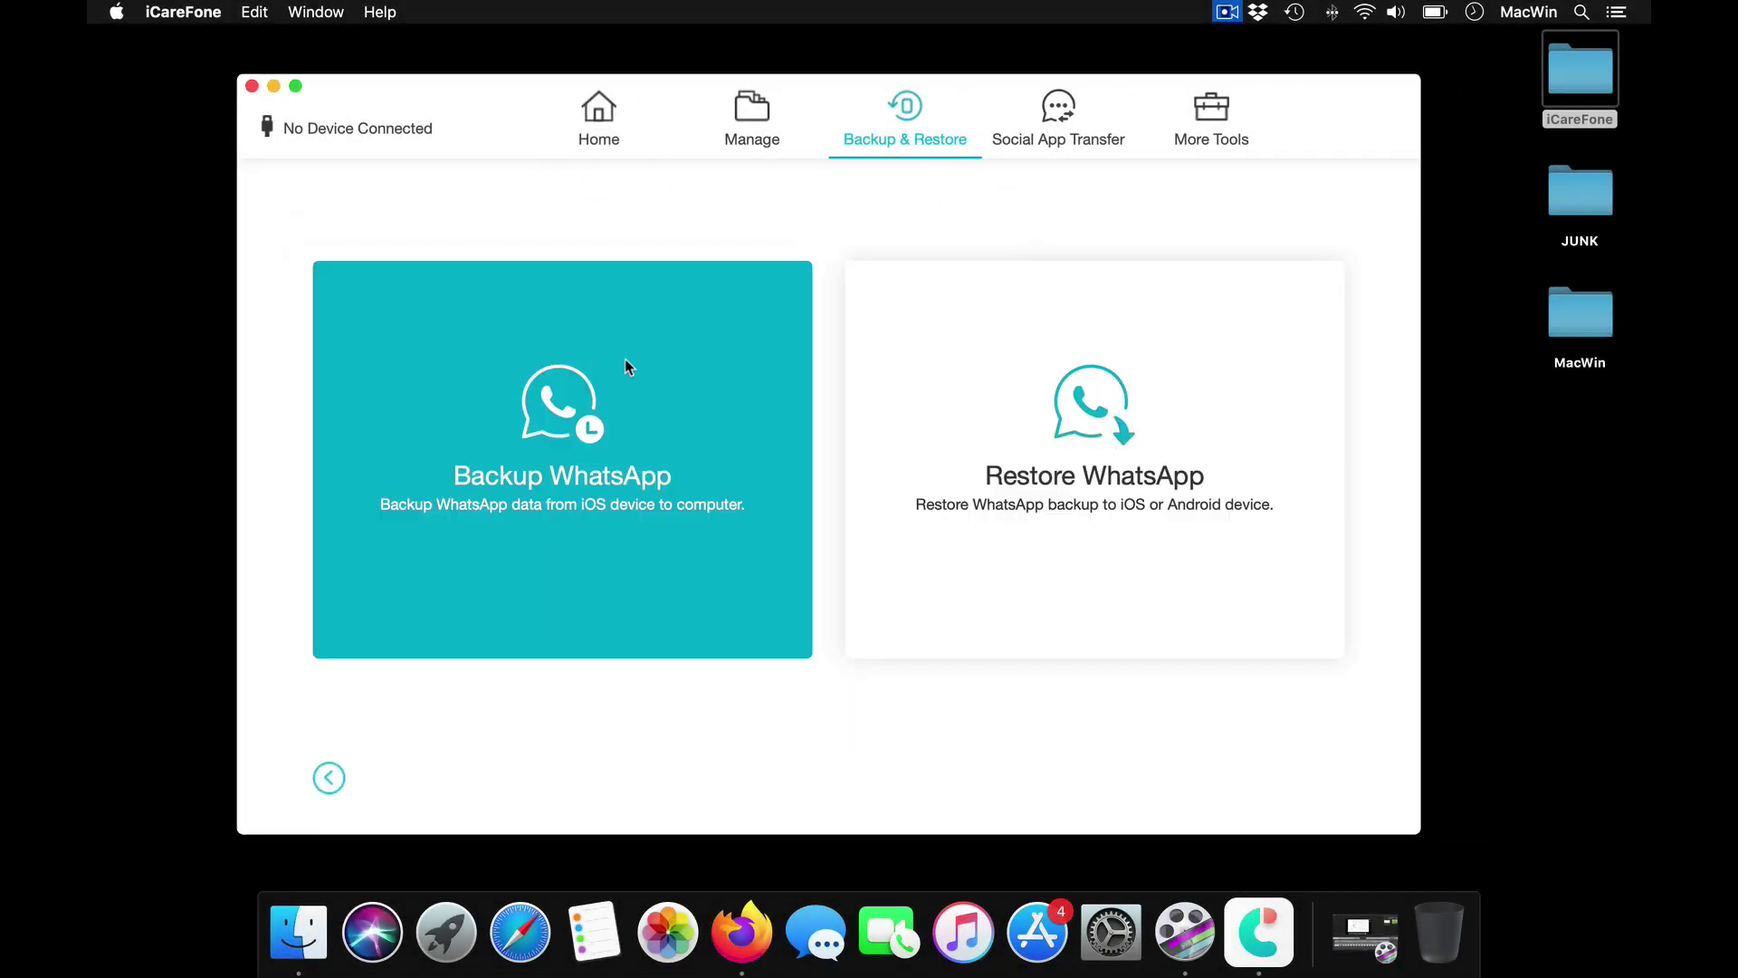
pyautogui.click(570, 389)
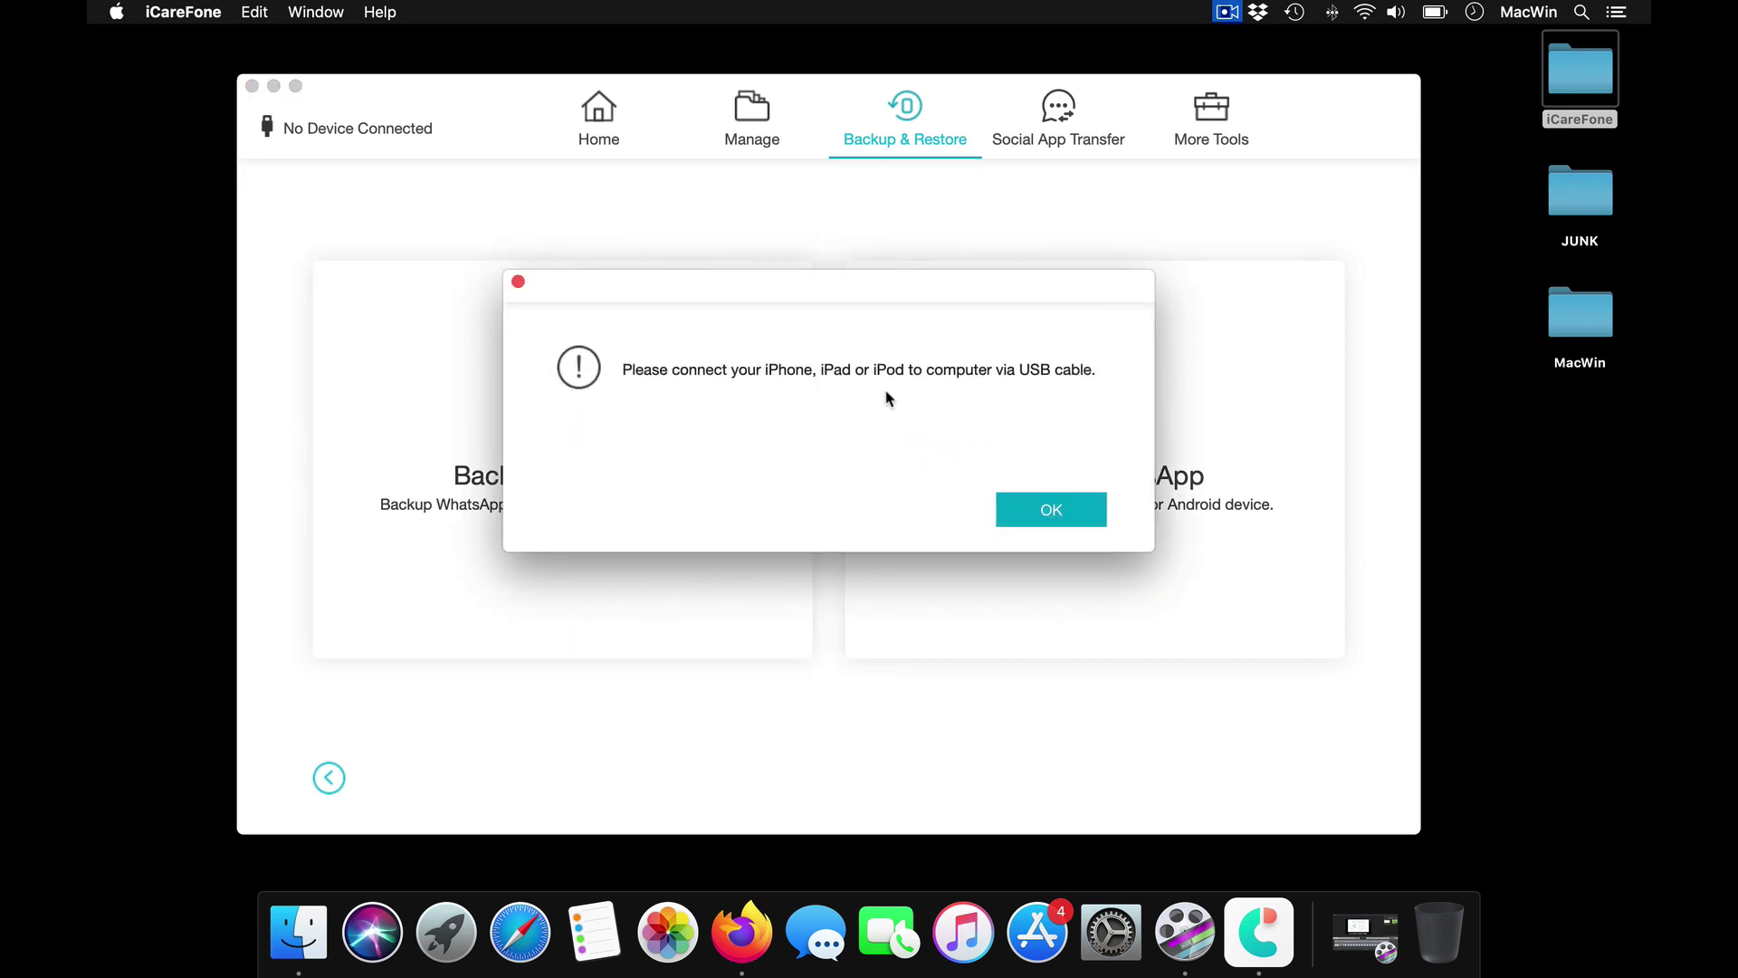
pyautogui.click(1034, 507)
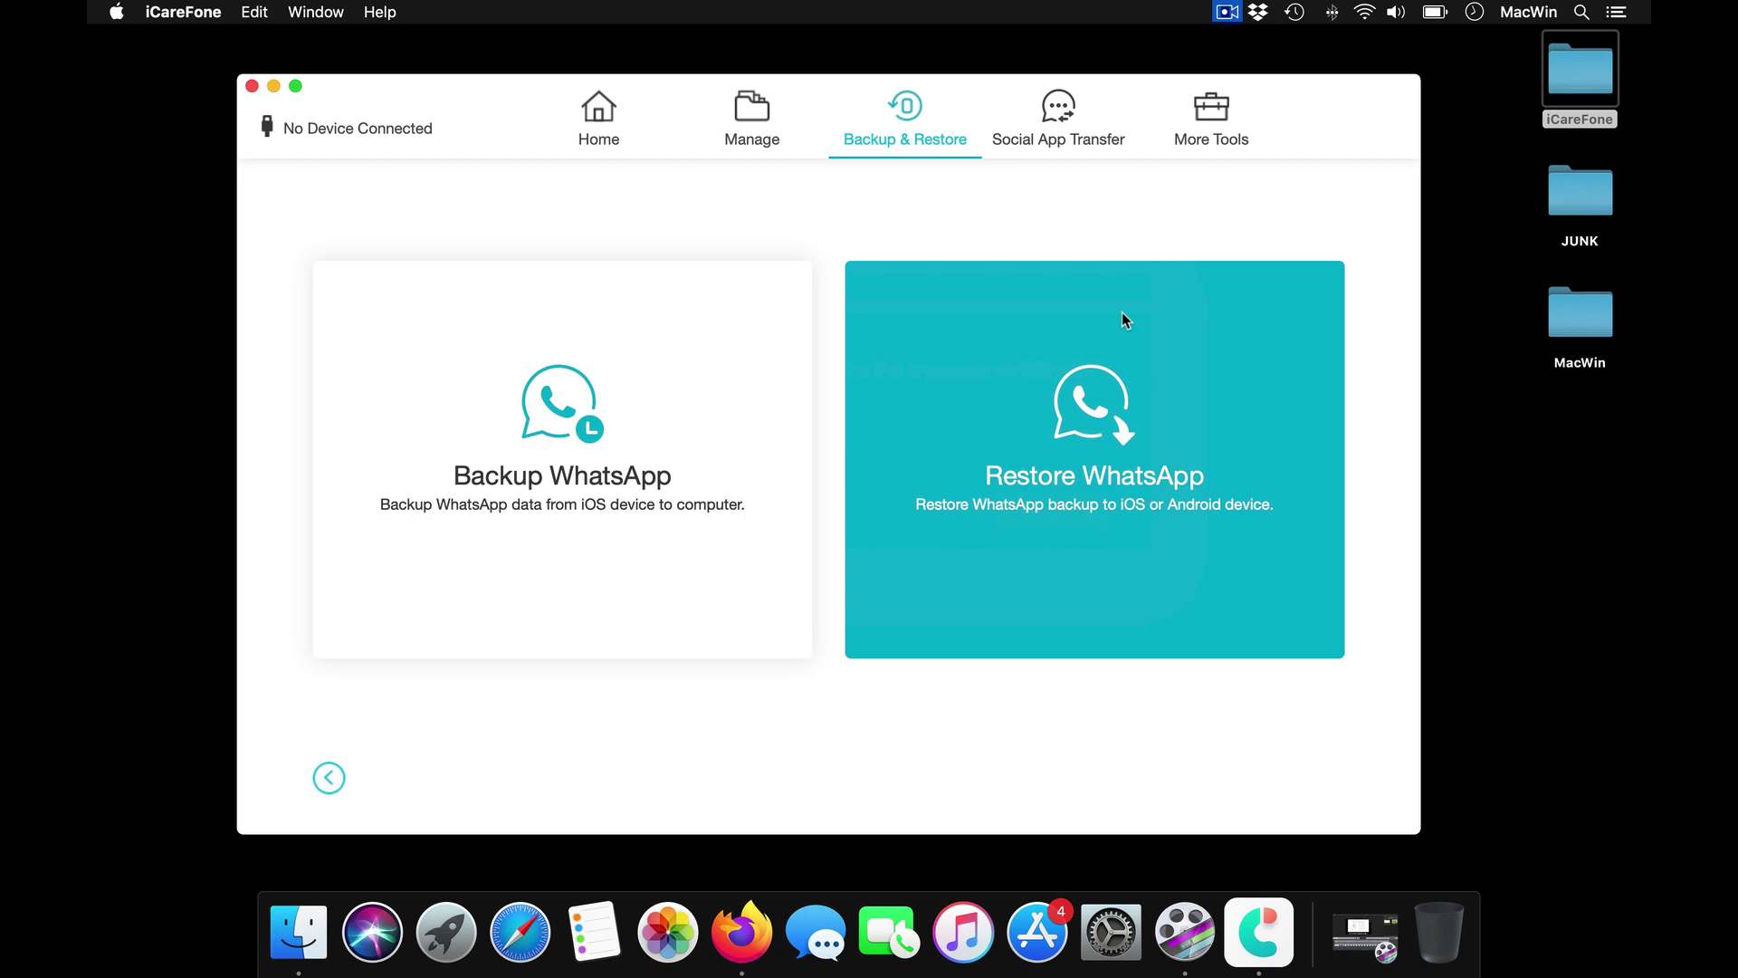
# Look over the More Tools and Social App Transfer tabs, then return to Home
pyautogui.click(1221, 123)
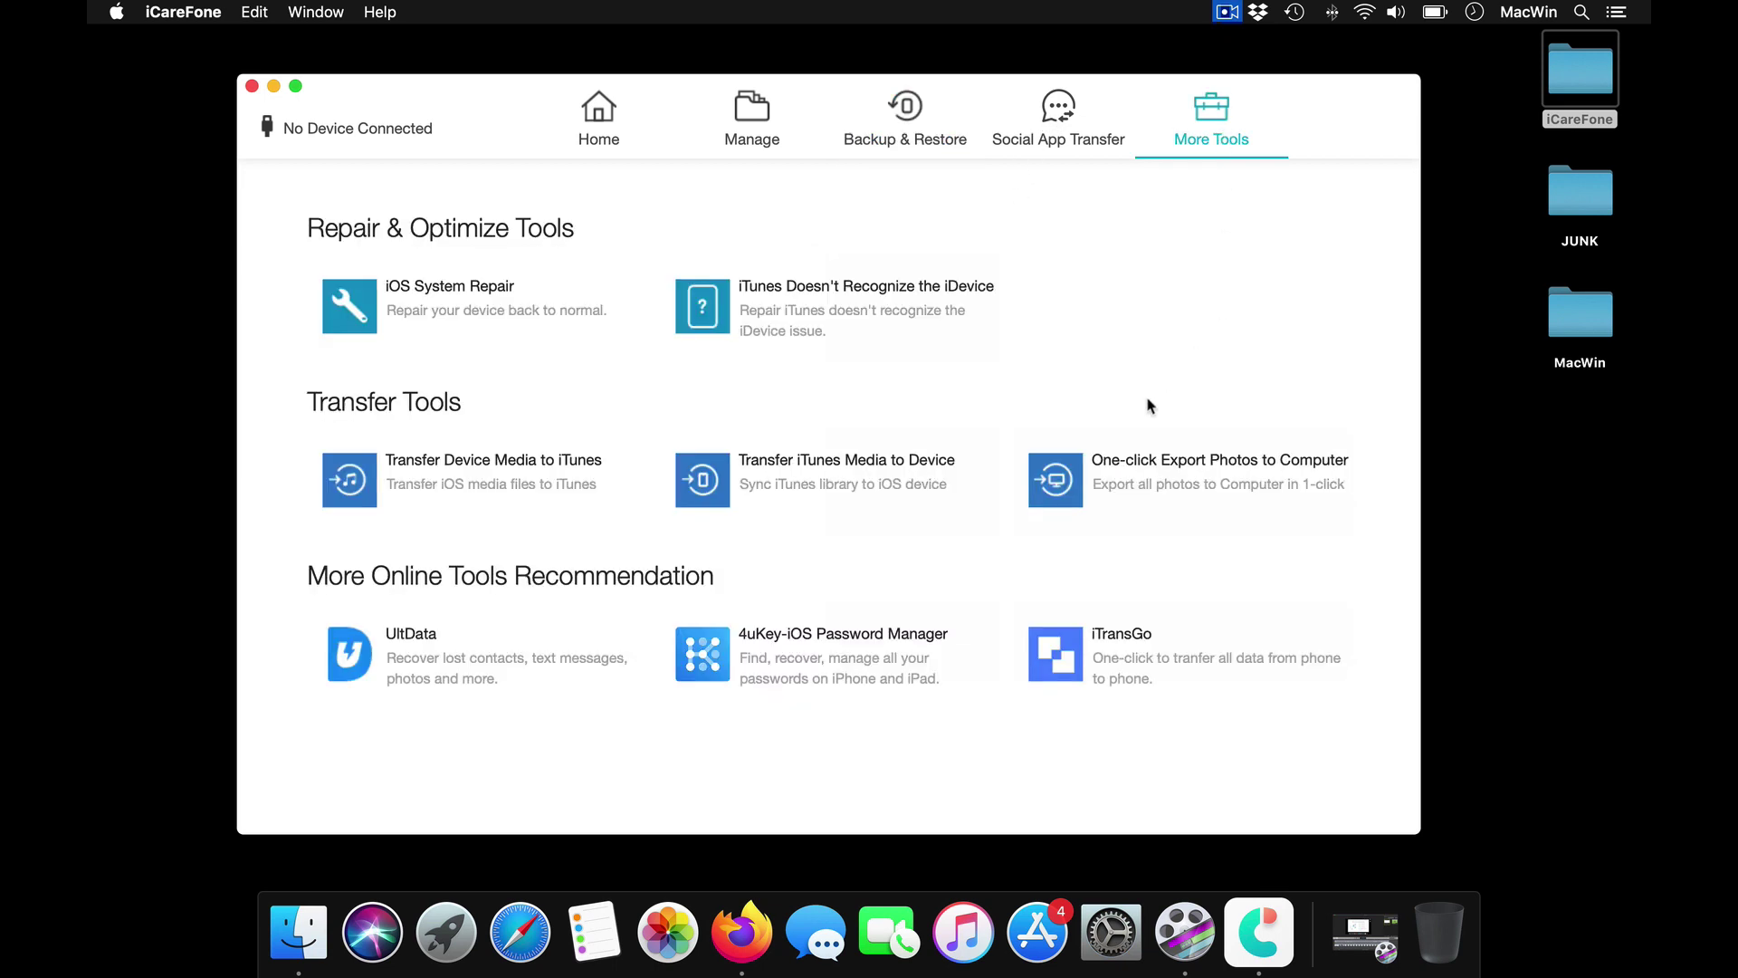
pyautogui.click(1071, 123)
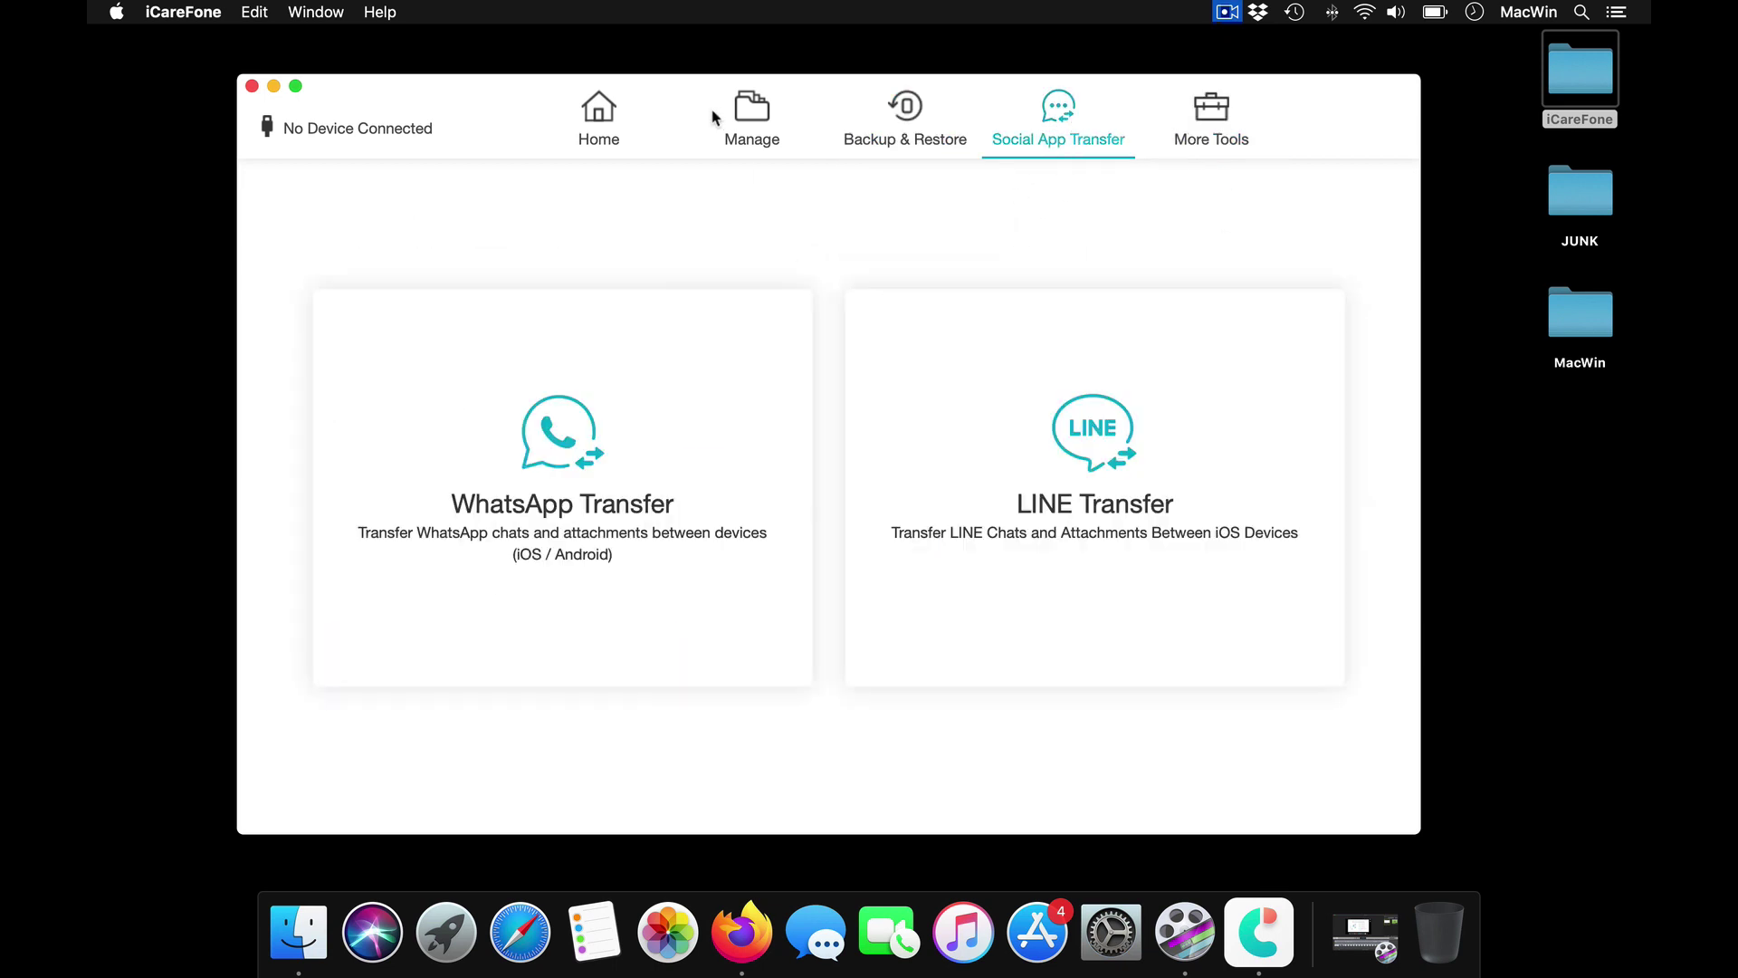
pyautogui.click(579, 120)
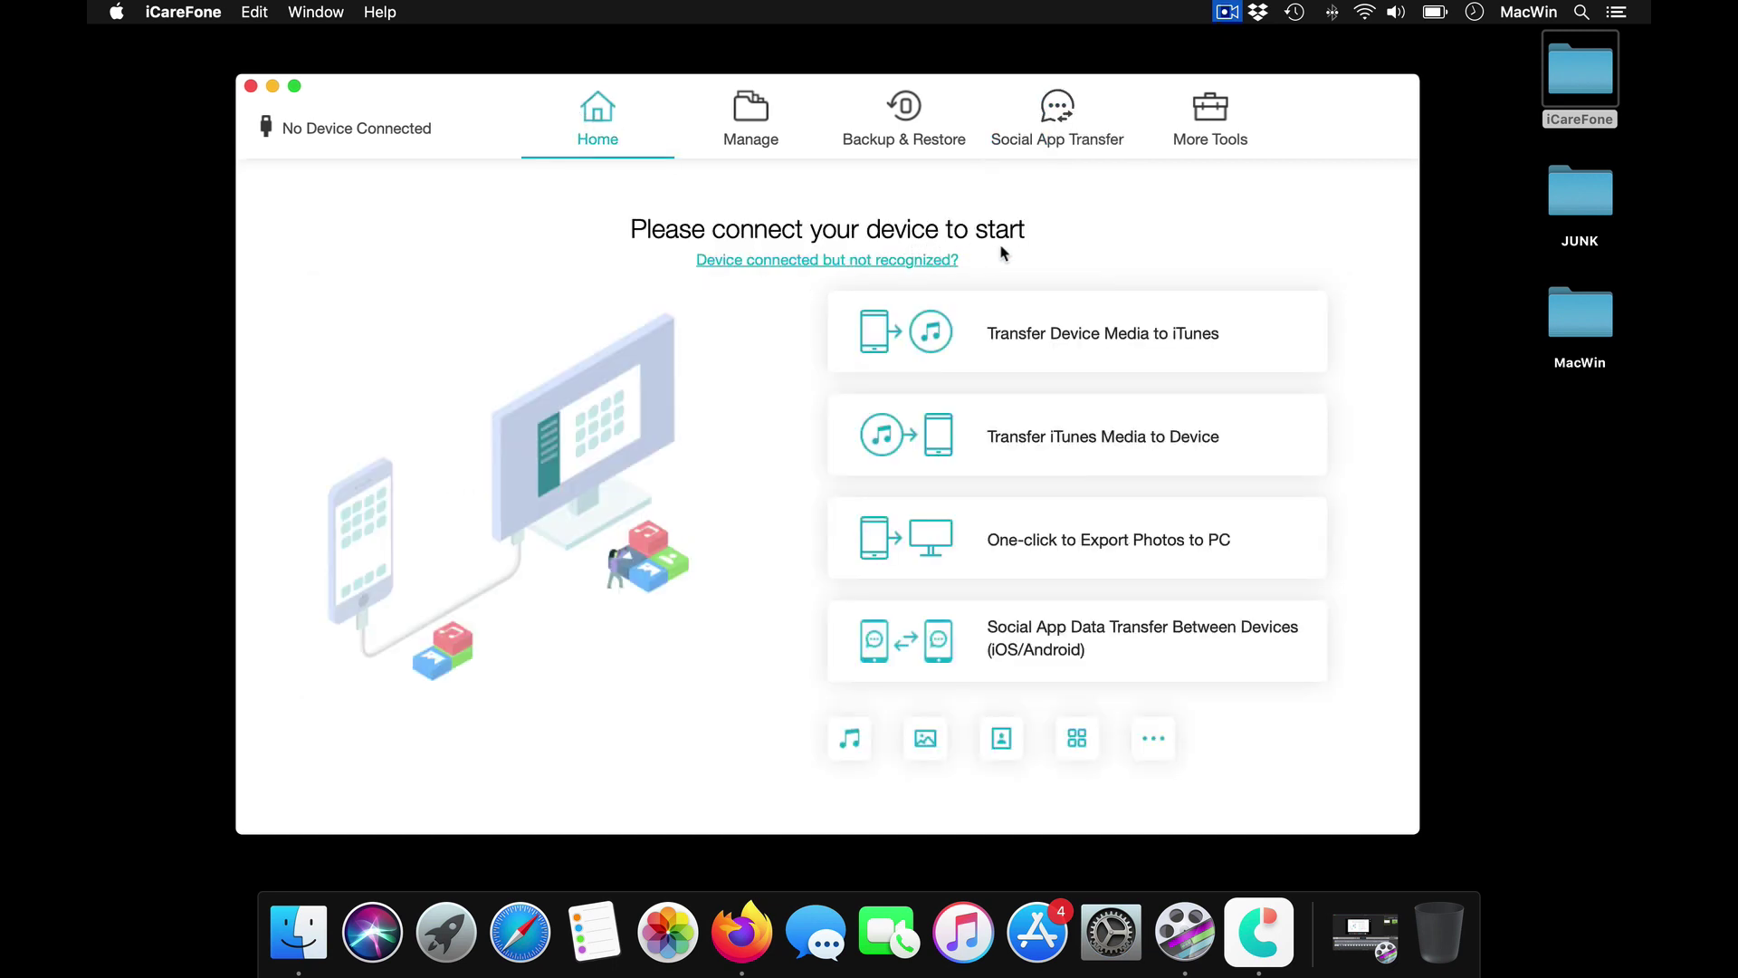